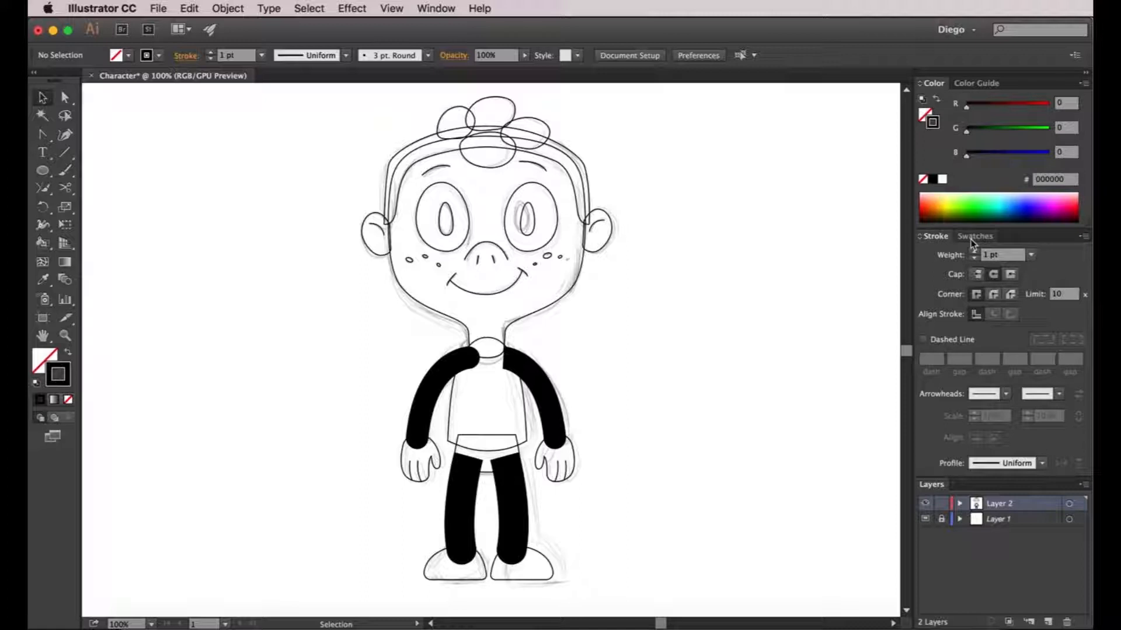
Load the Material Palette swatch library from the Swatches panel menu and nudge its panel into place
left_click(1085, 235)
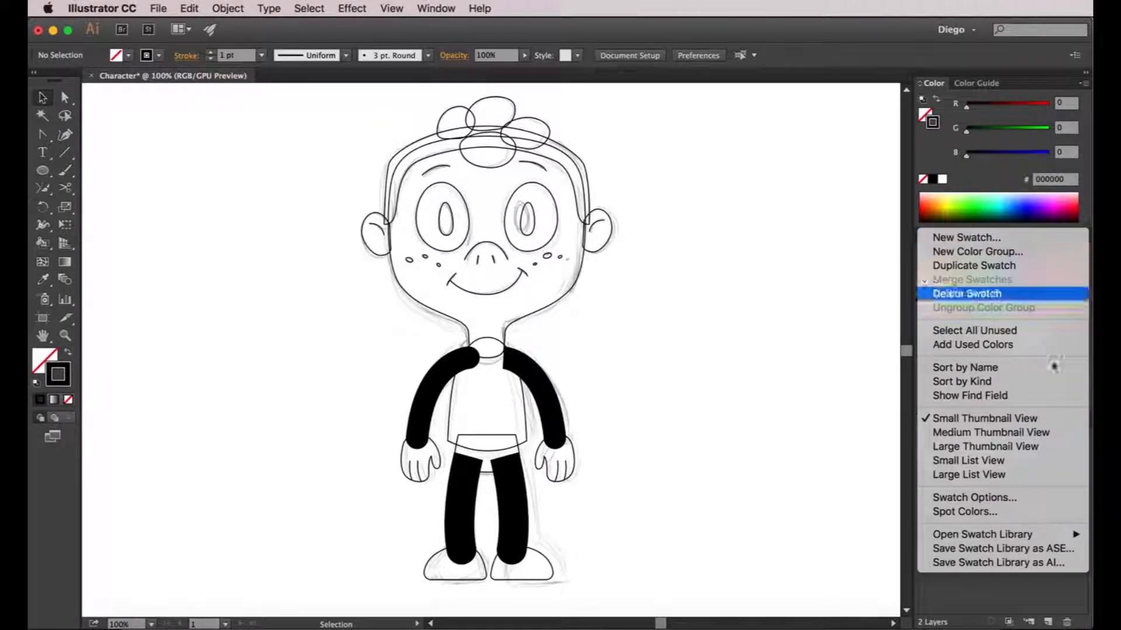
mouse_move(1020, 540)
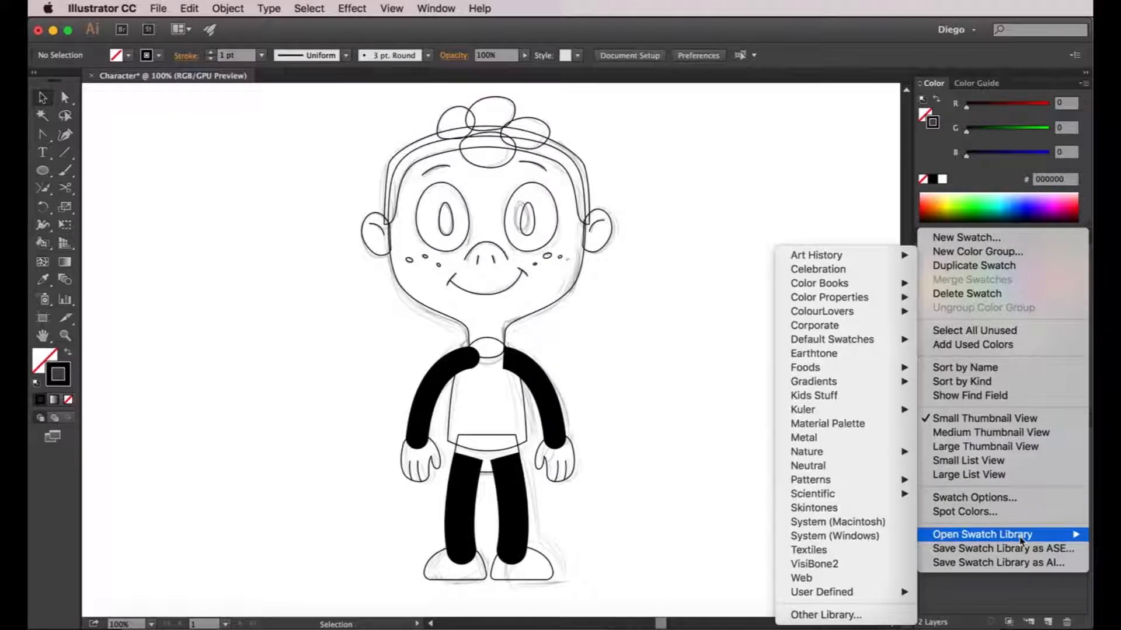
left_click(857, 430)
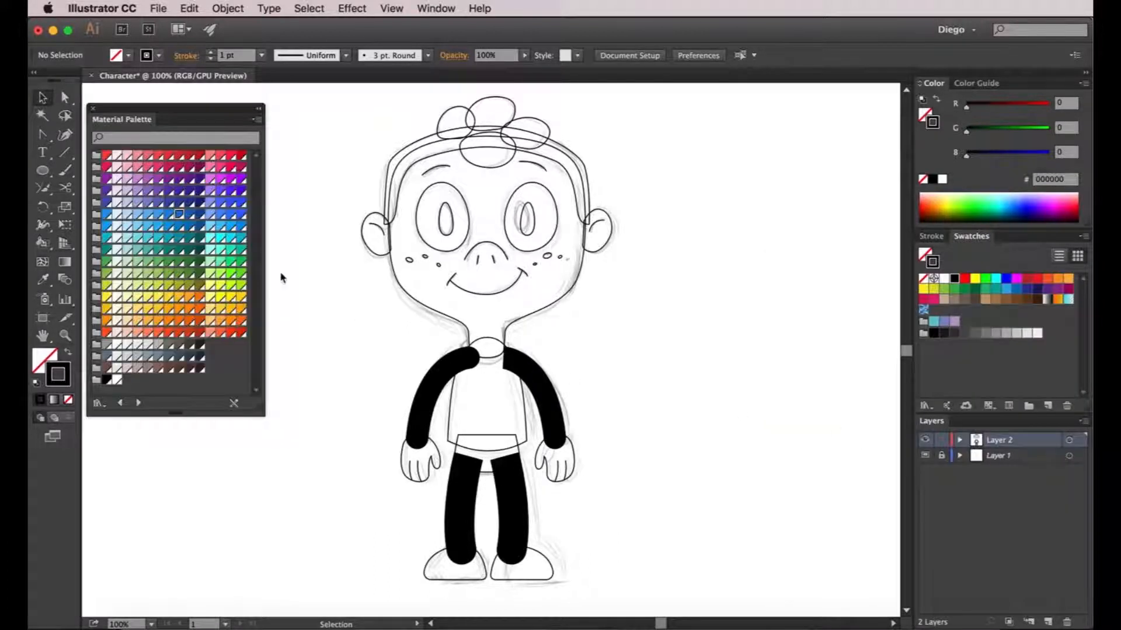
left_click_drag(185, 107, 199, 98)
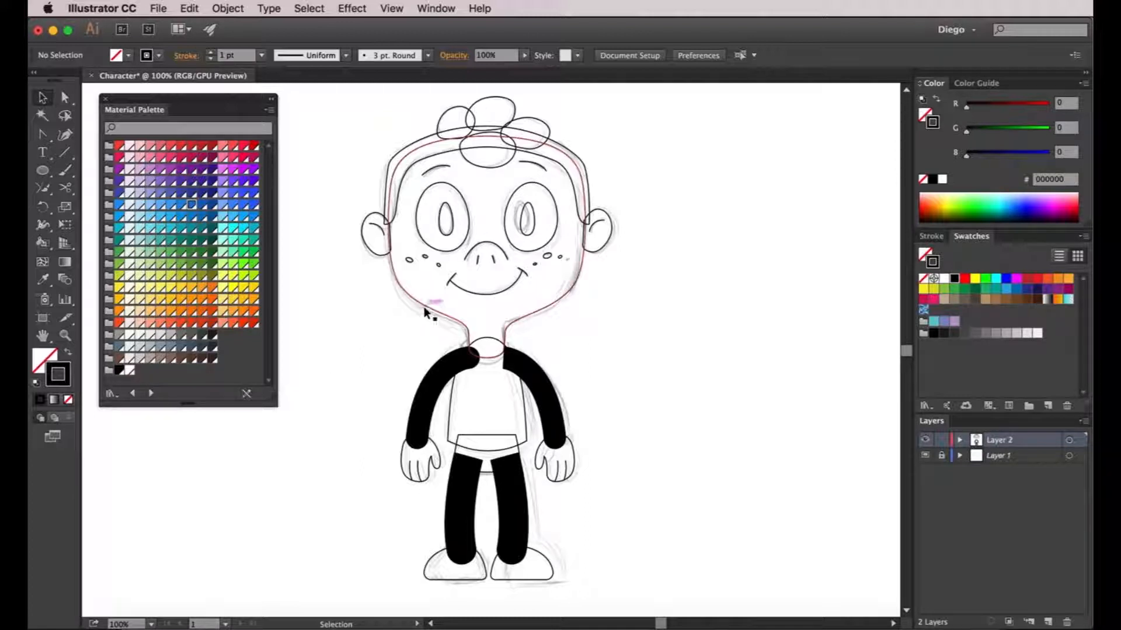
Ungroup the head parts and select the head outline path
left_click(397, 279)
right_click(397, 280)
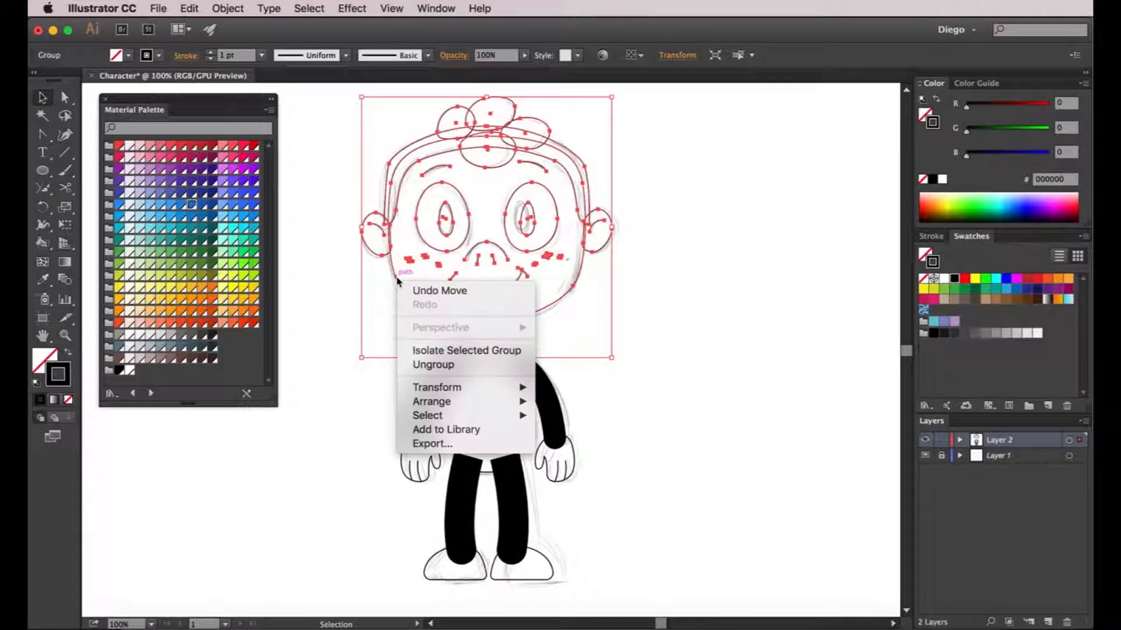
left_click(422, 364)
left_click(355, 303)
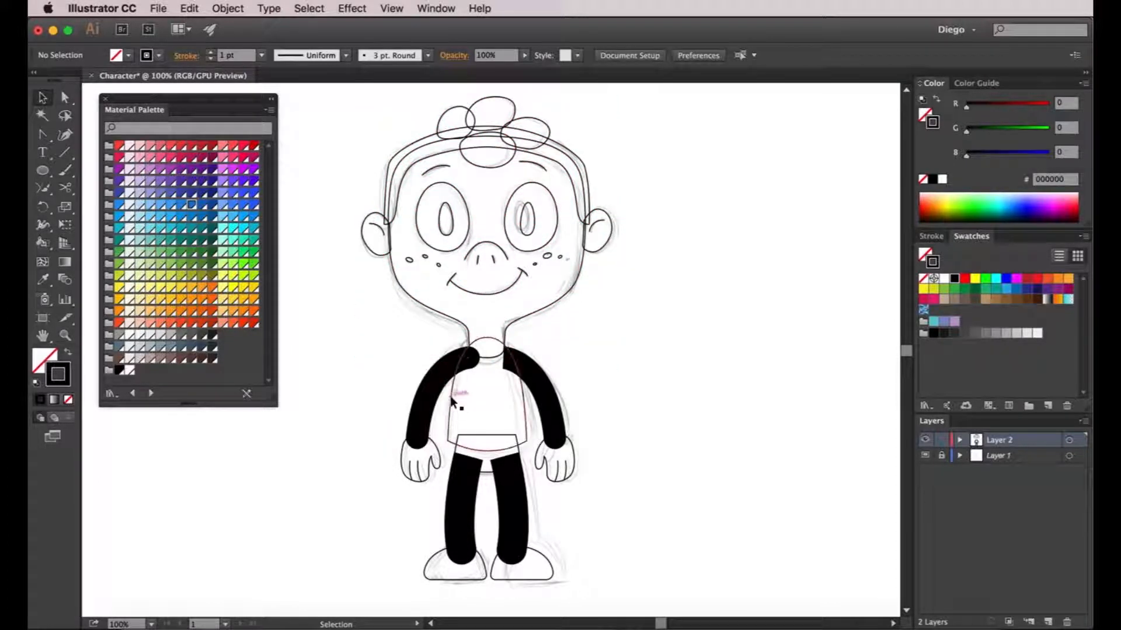
left_click(452, 398)
left_click(408, 292)
left_click(403, 295)
left_click(402, 298)
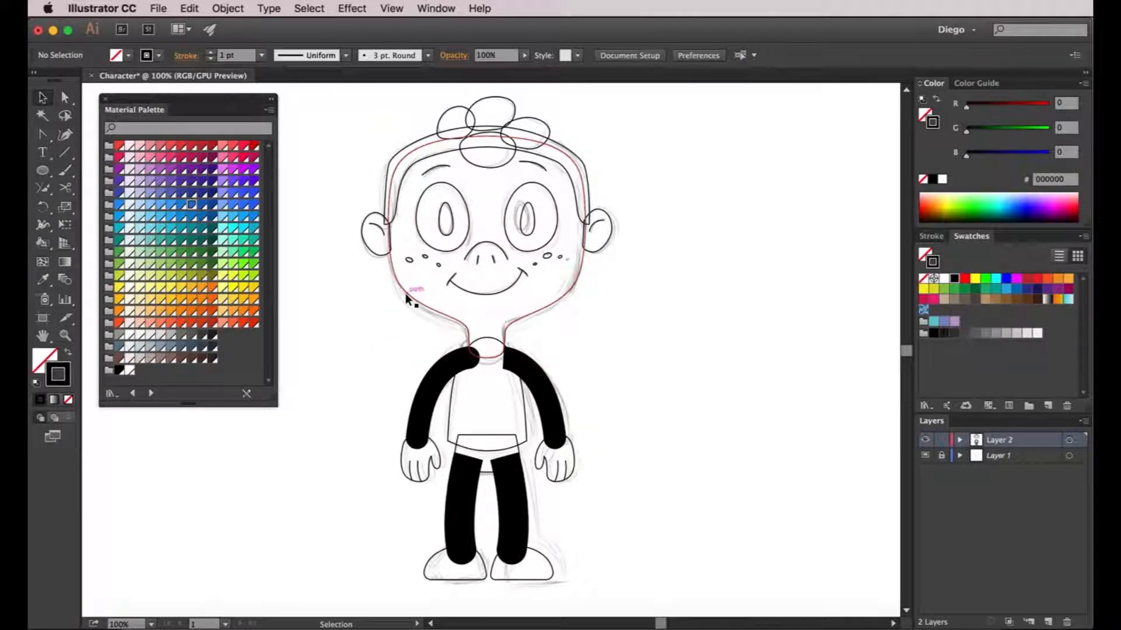
left_click(407, 292)
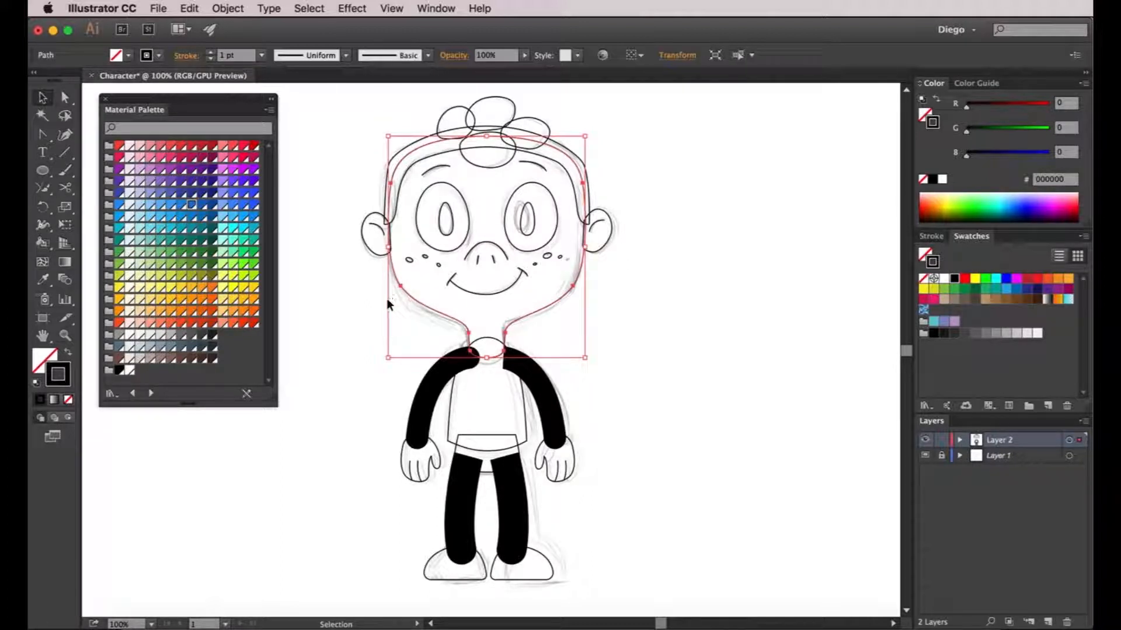
Fill the head outline with Orange 200 after trying several orange and amber swatches
left_click(41, 359)
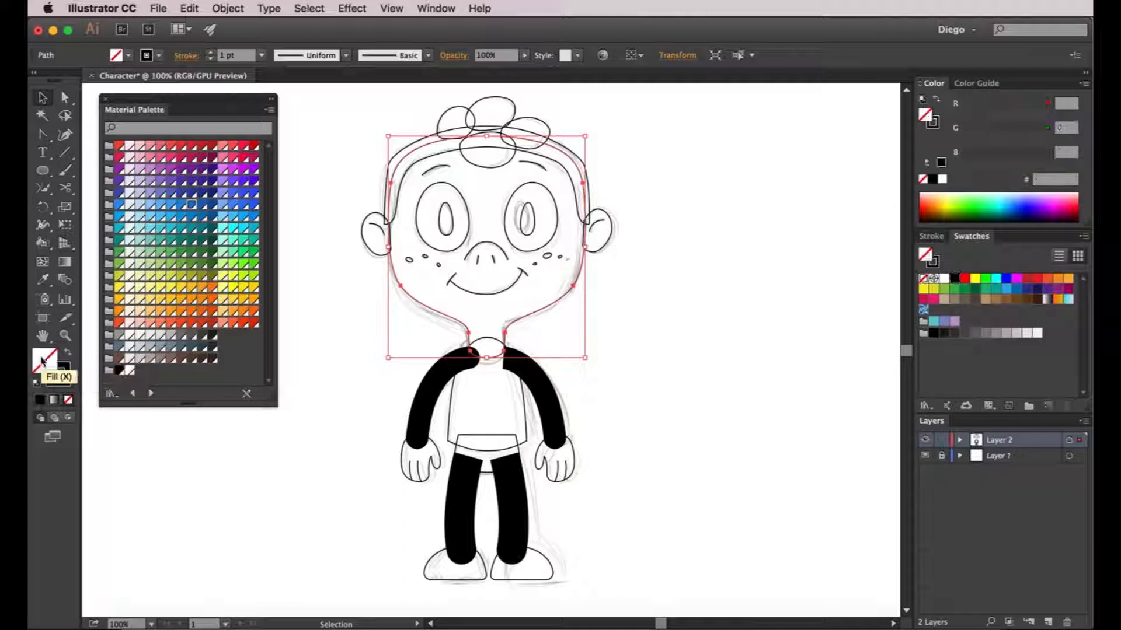
left_click(140, 312)
left_click(149, 314)
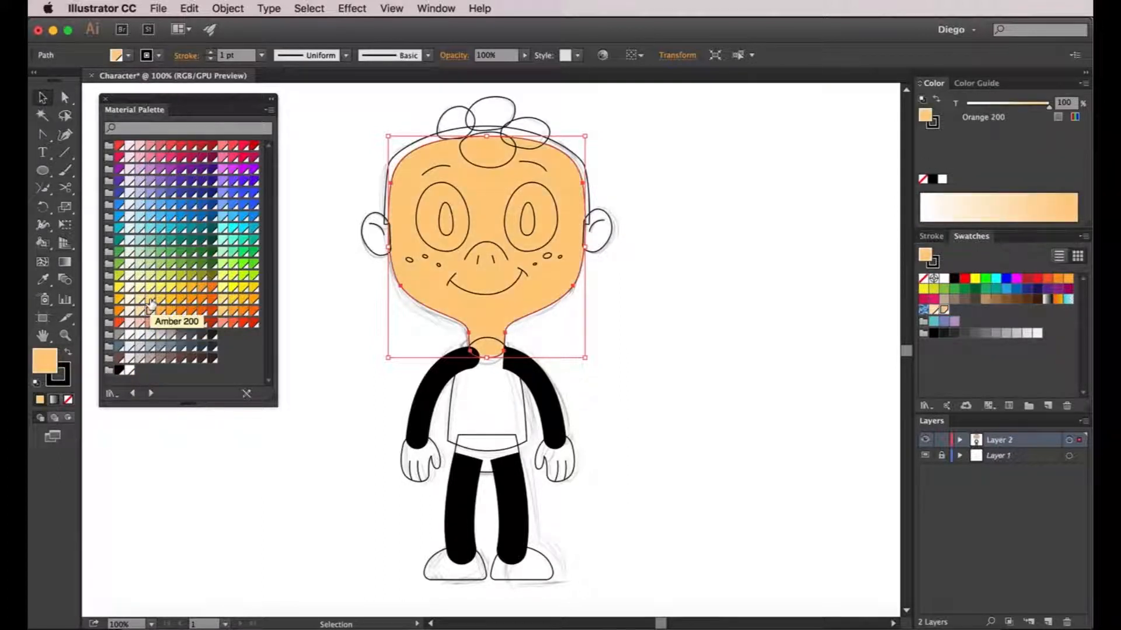
left_click(150, 300)
left_click(142, 300)
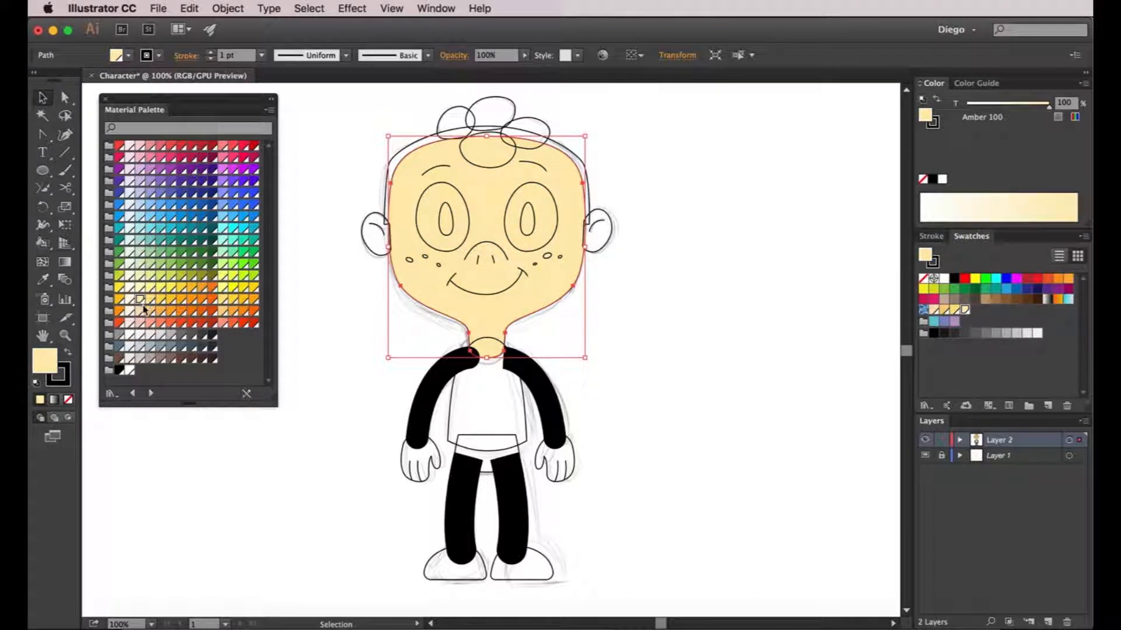
left_click(145, 312)
left_click(149, 314)
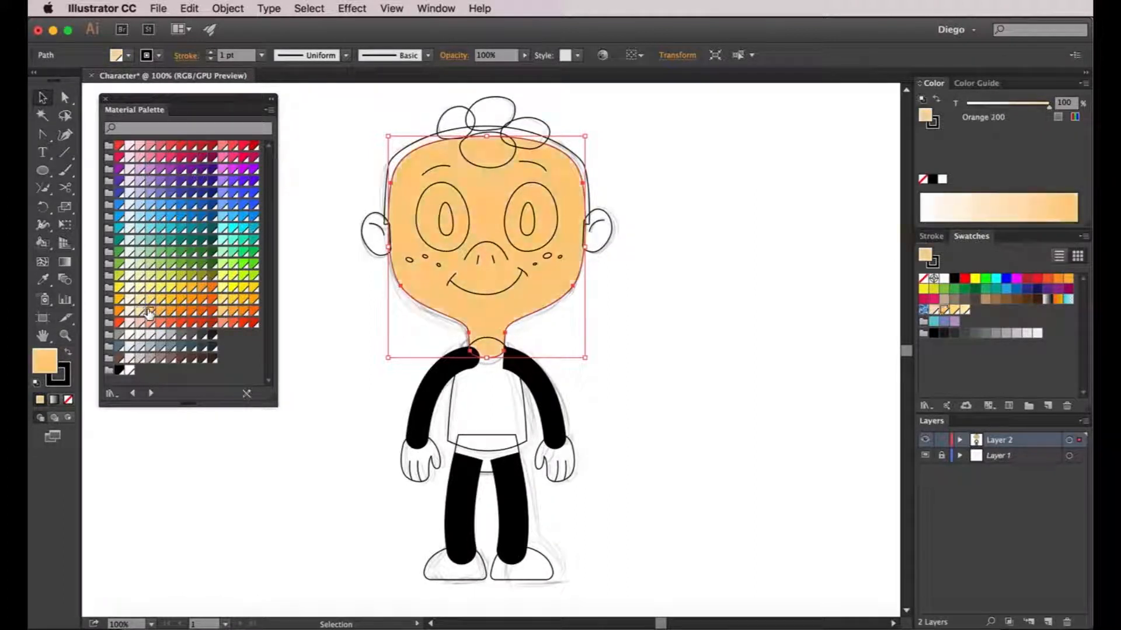
left_click(145, 311)
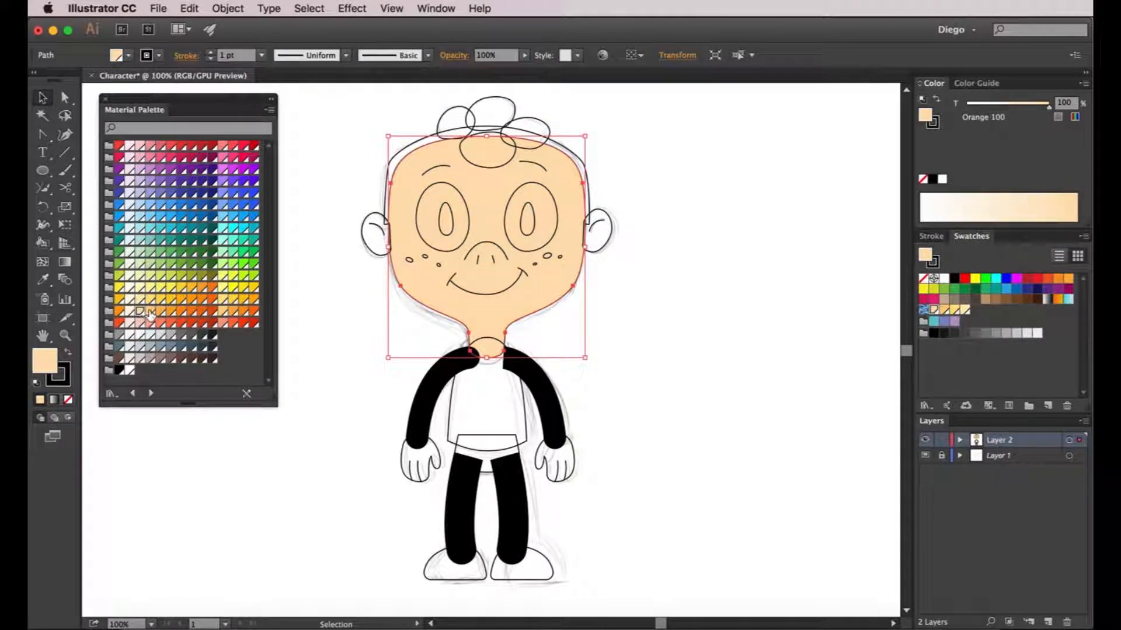
left_click(150, 313)
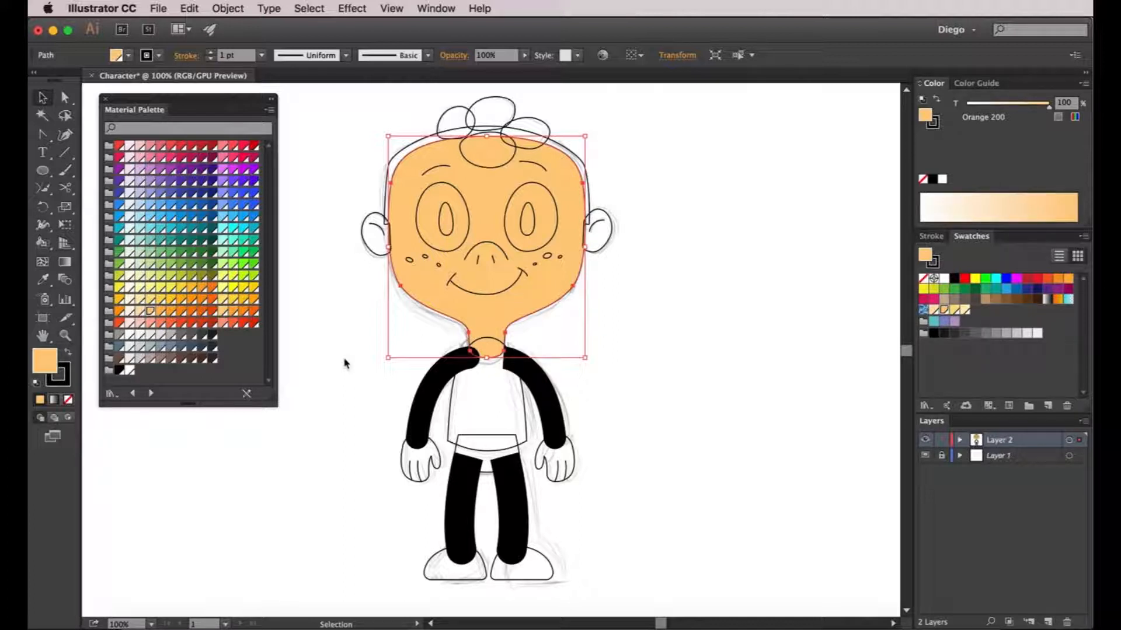
Set the head's stroke to None
left_click(62, 380)
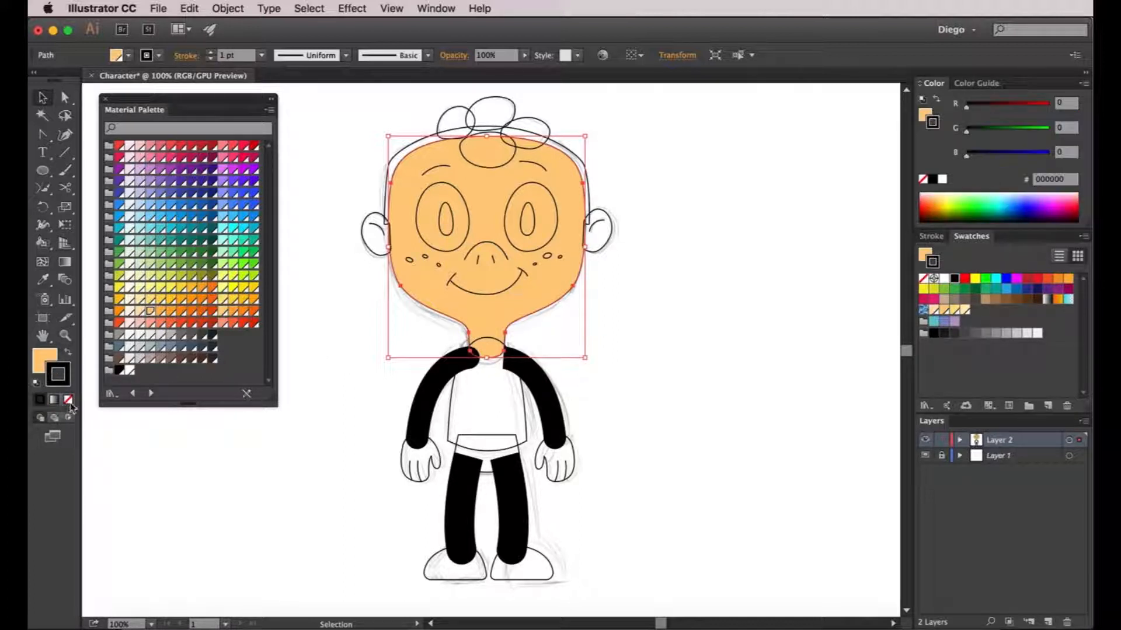
left_click(68, 400)
left_click(317, 373)
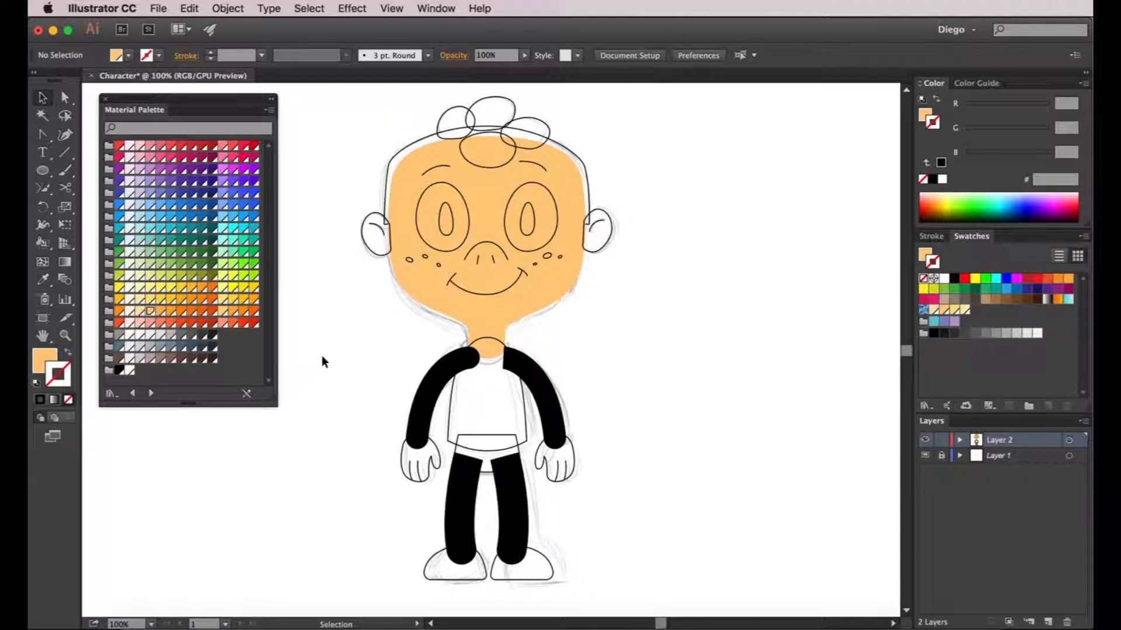
Eyedrop the face's skin orange onto the left and right ears
left_click(368, 244)
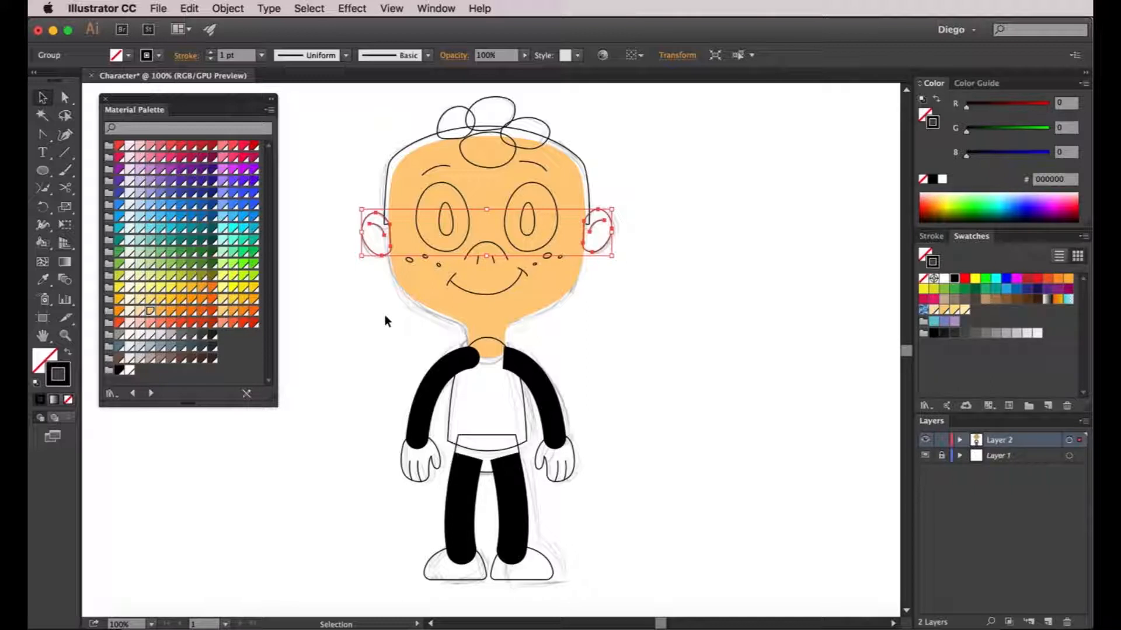
right_click(374, 256)
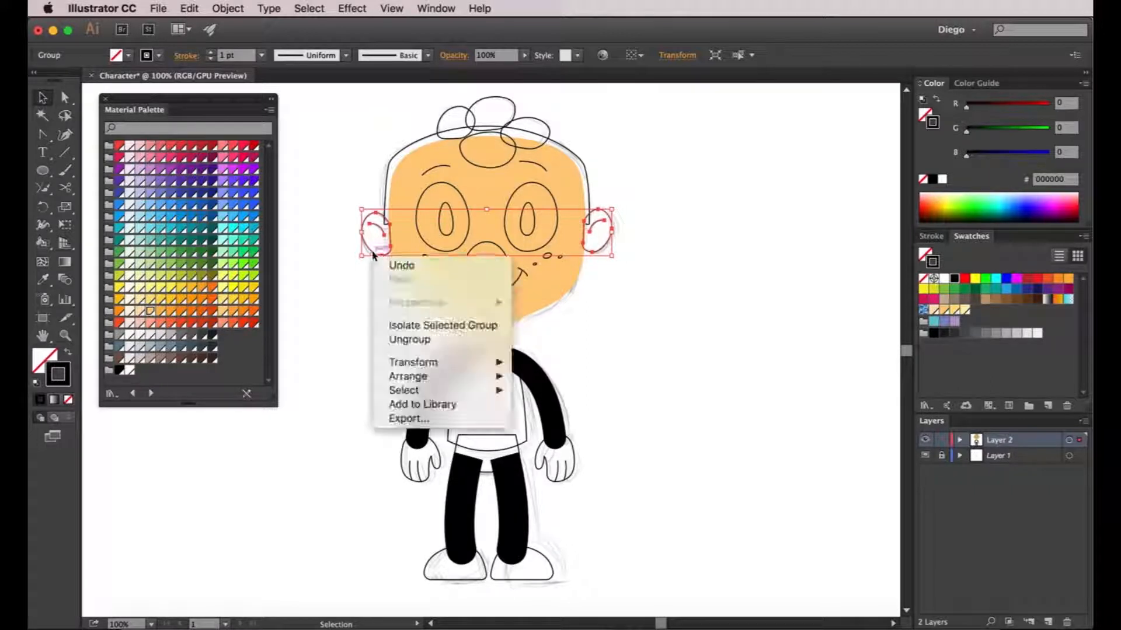
left_click(320, 321)
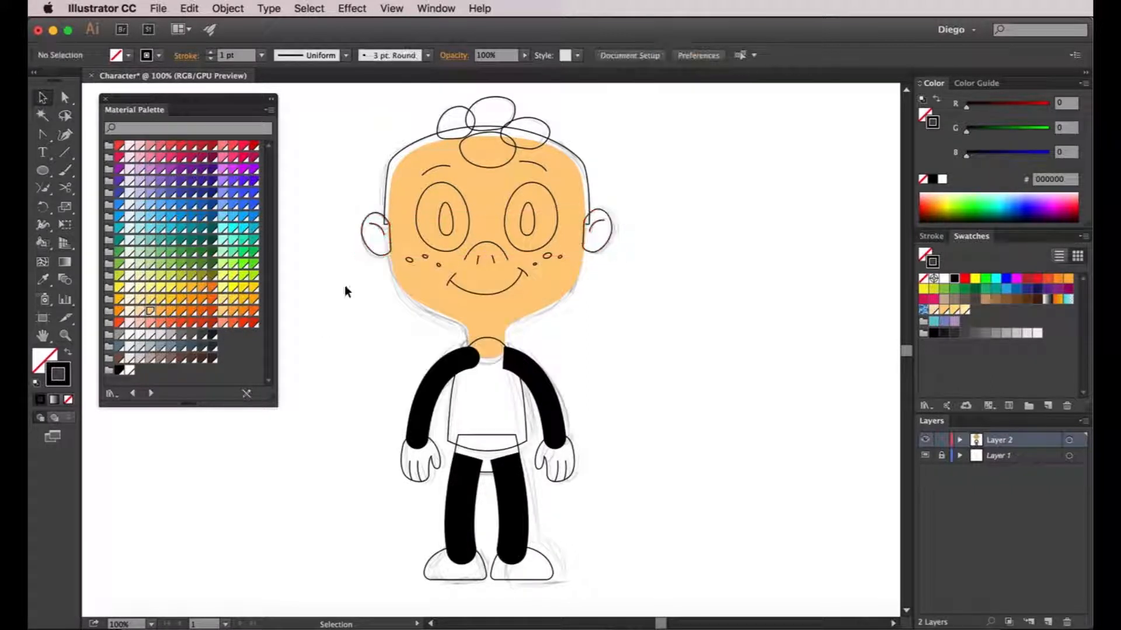
left_click(373, 247)
key("i")
left_click(412, 265)
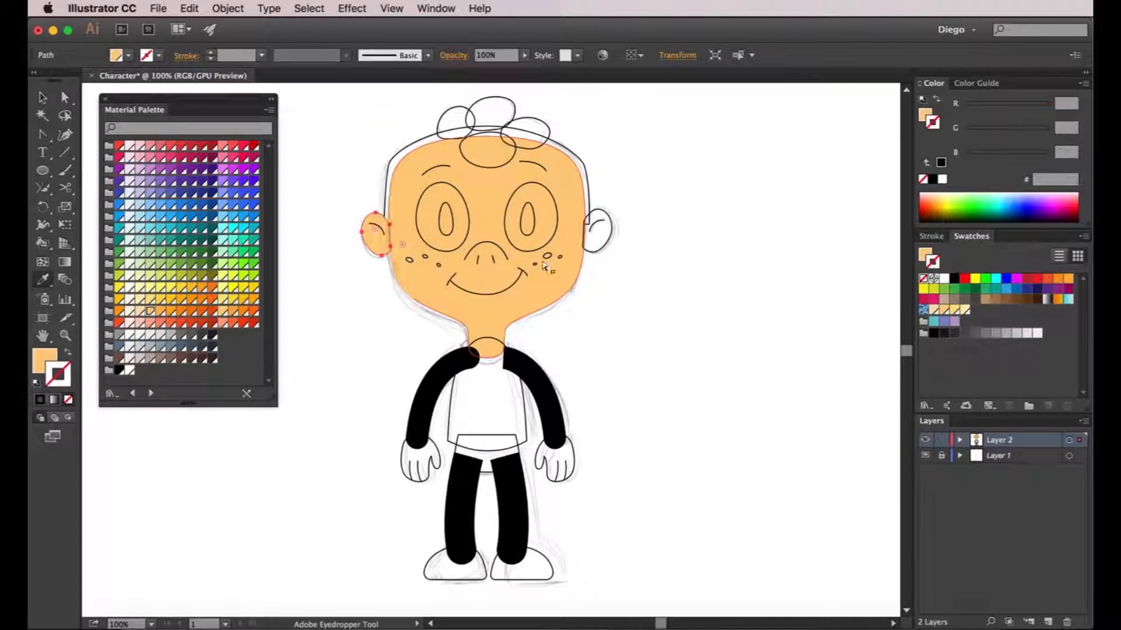
key("a")
left_click(602, 245)
key("i")
left_click(568, 270)
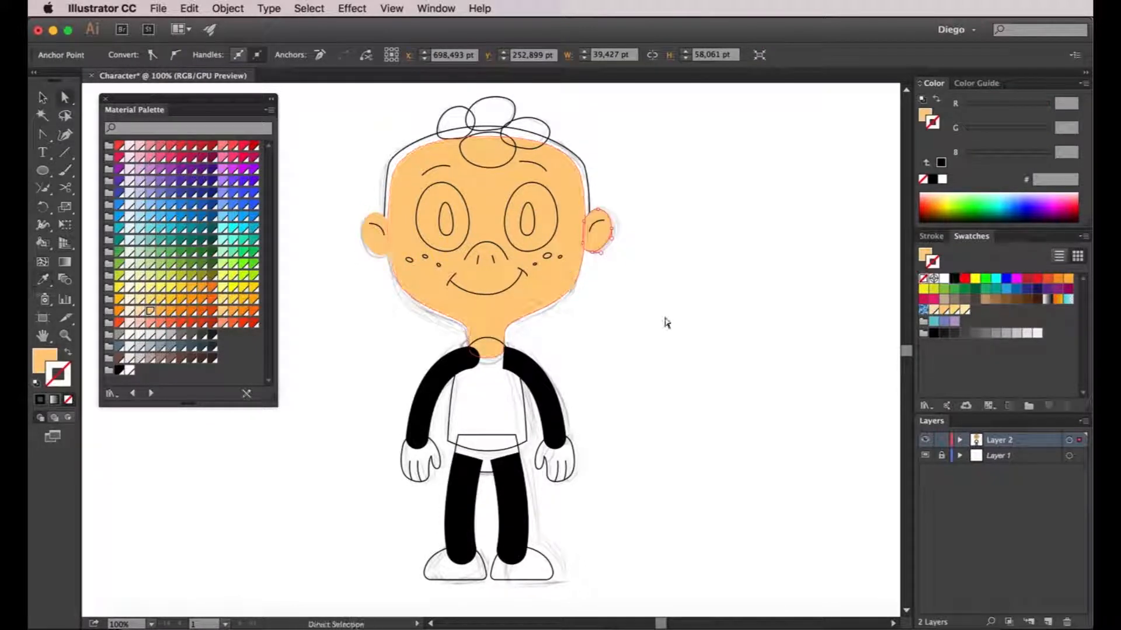
Eyedrop the face's skin orange onto the right and left hands
key("v")
left_click(586, 454)
key("a")
left_click(572, 453)
key("i")
left_click(522, 281)
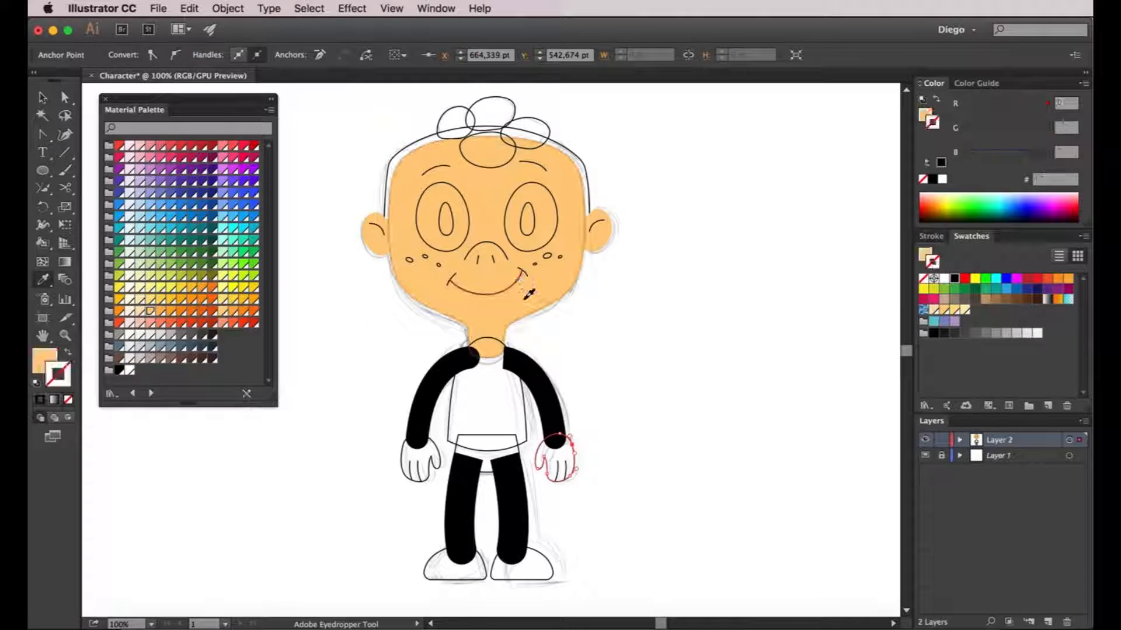
key("a")
left_click(408, 458)
key("i")
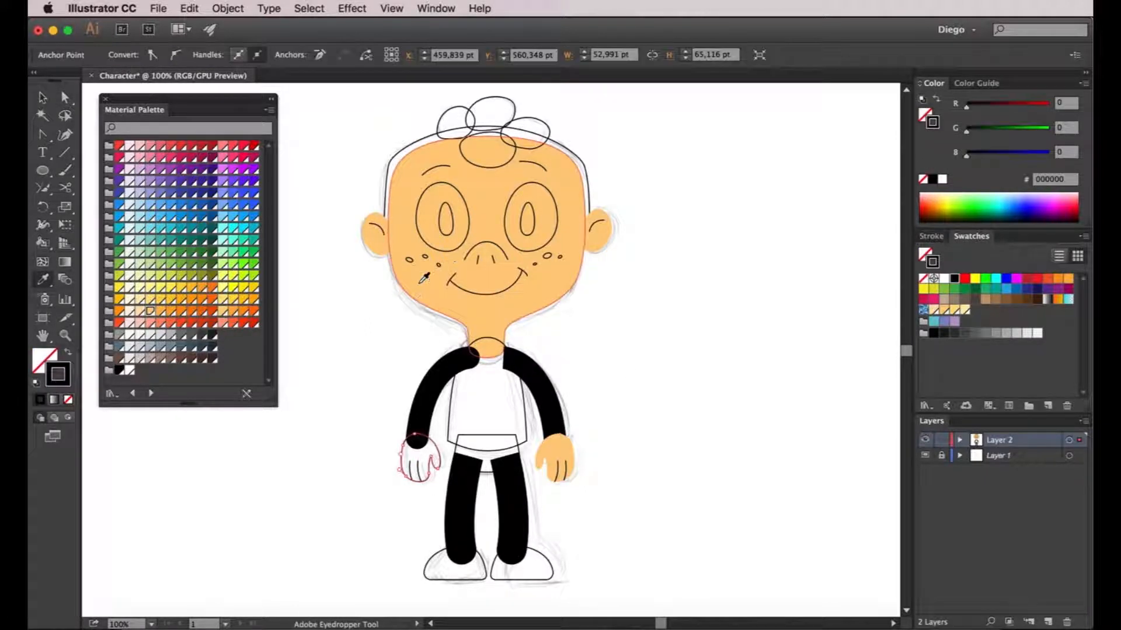
left_click(424, 279)
key("a")
left_click(737, 349)
scroll(655, 340, "up", 2)
scroll(656, 340, "left", 3)
key("v")
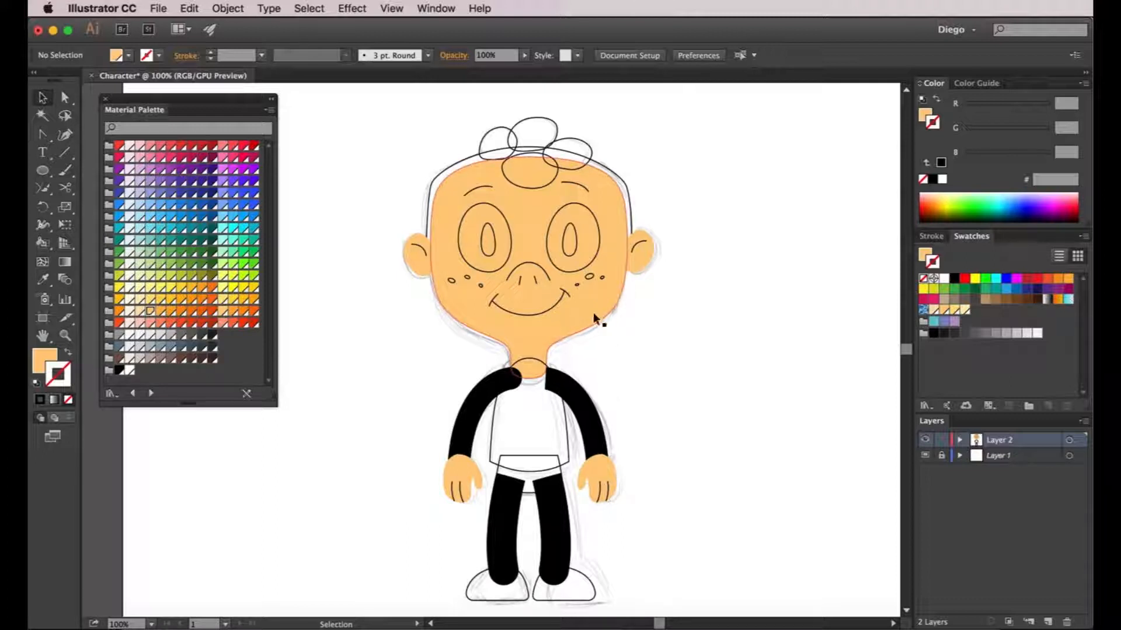
Select the hair curls and hair outline and bring them to the front
left_click(582, 141)
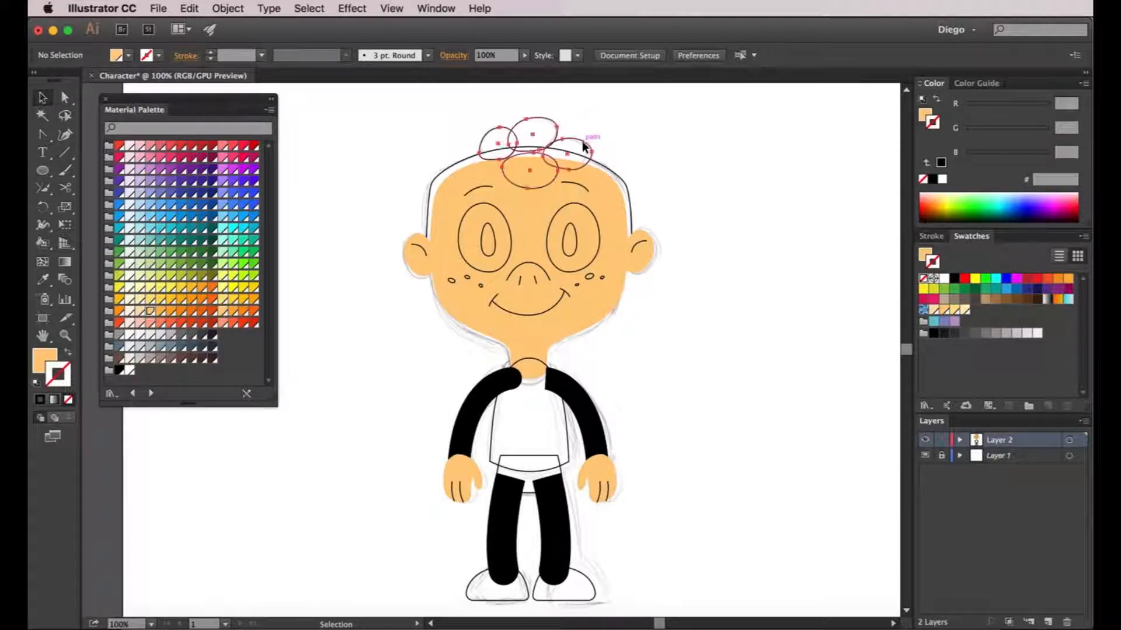
left_click(610, 170, "shift")
key("a")
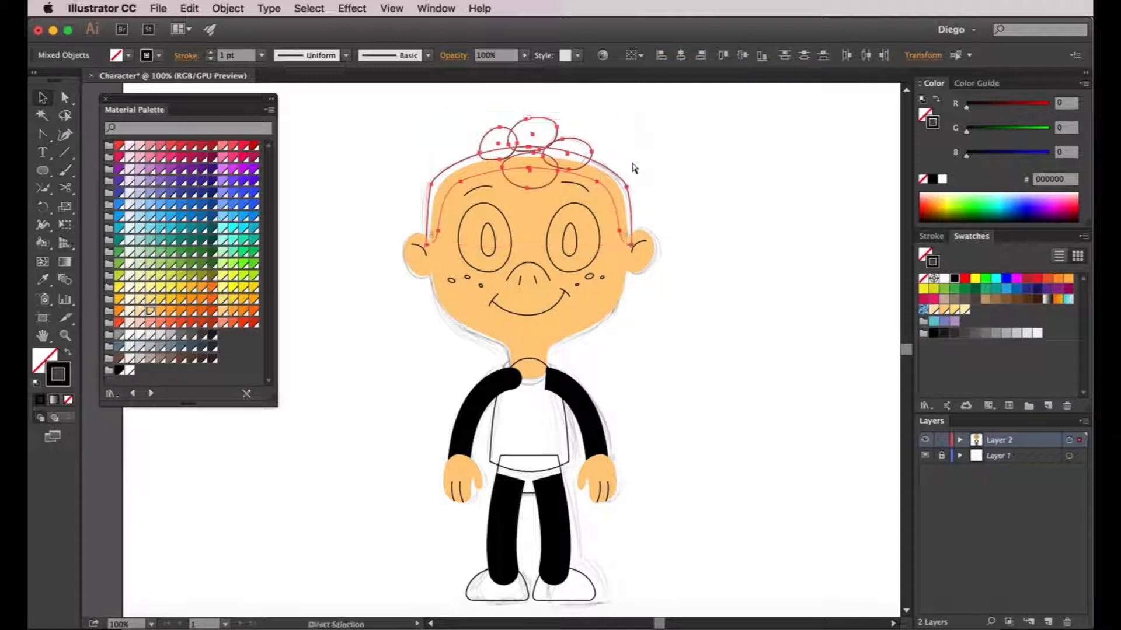
key("v")
left_click(227, 8)
mouse_move(237, 32)
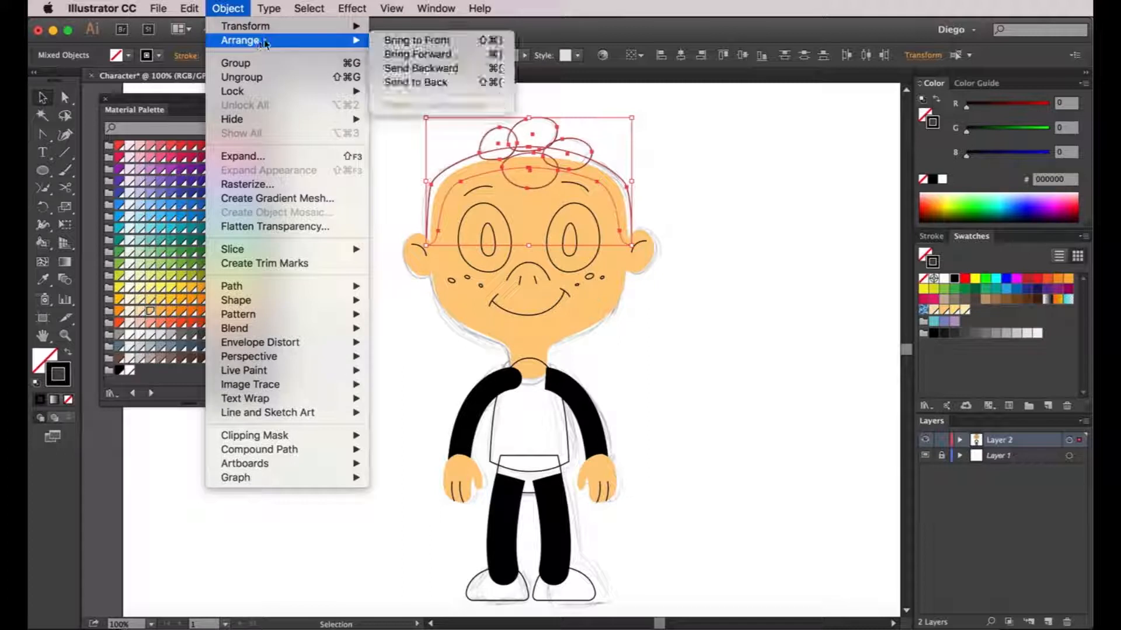
left_click(417, 40)
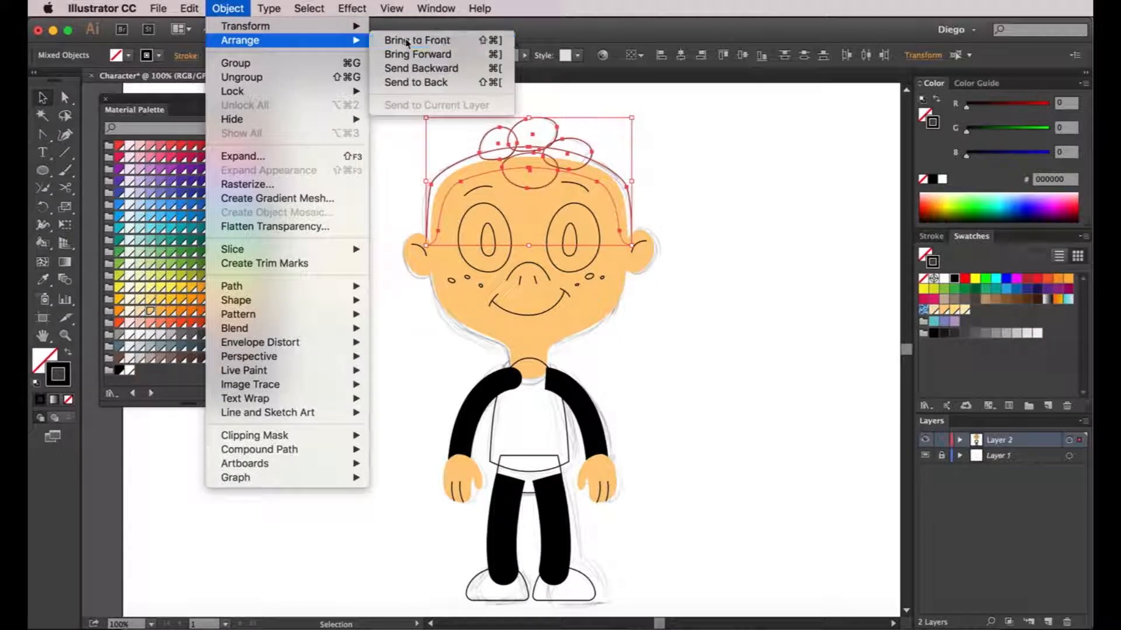
Fill the hair Deep Orange 500 and set its stroke to None
key("x")
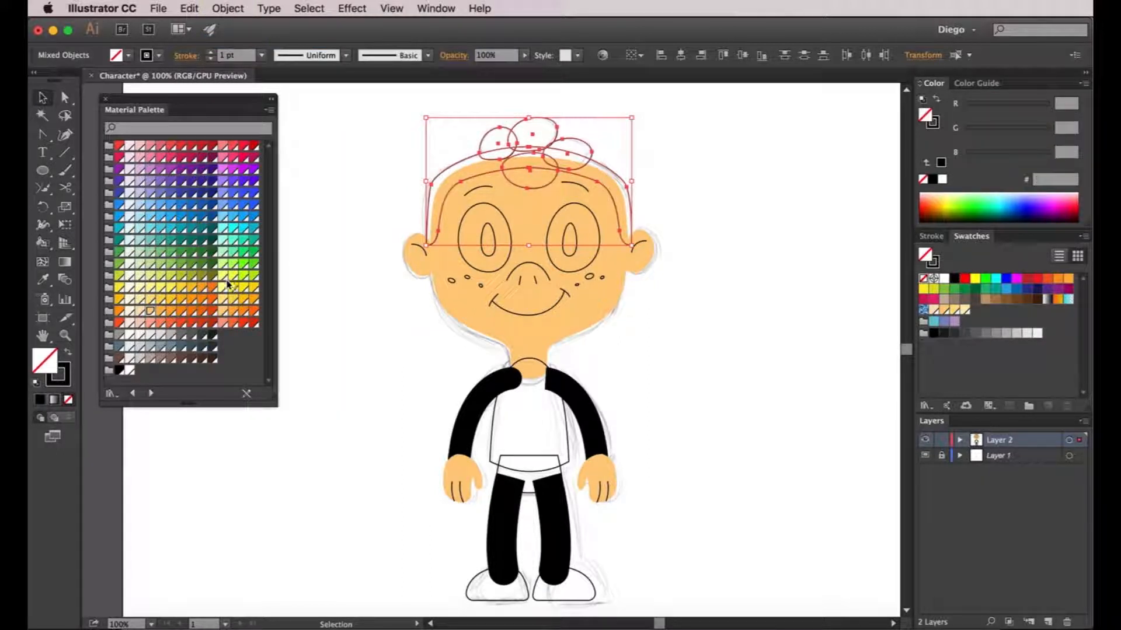
left_click(121, 148)
left_click(56, 380)
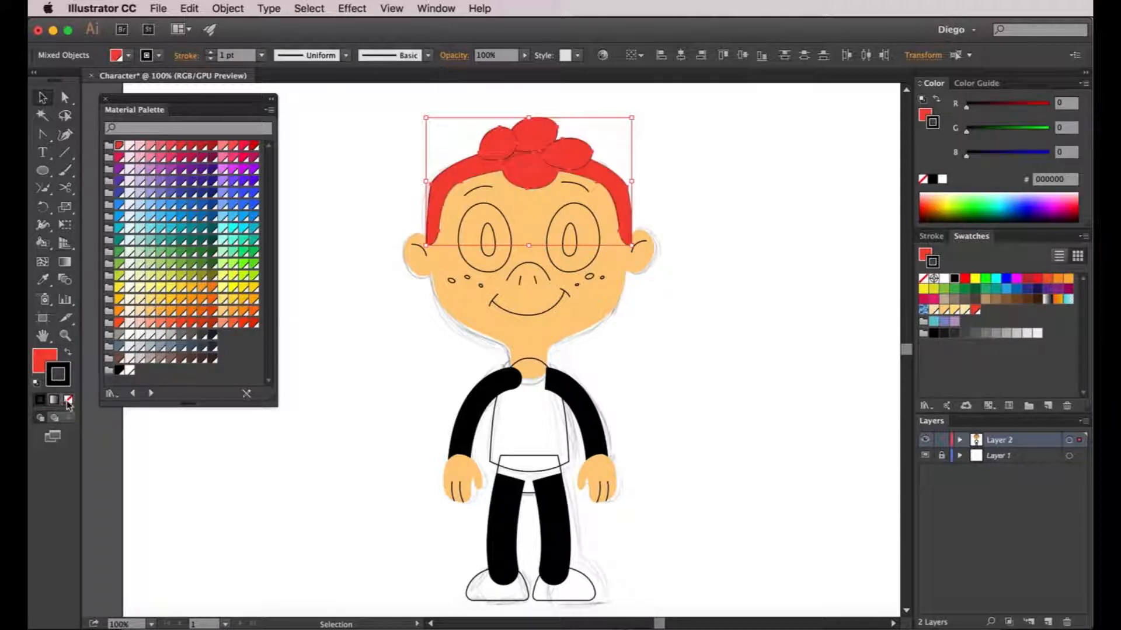
left_click(68, 400)
left_click(120, 323)
key("a")
left_click(373, 184)
key("v")
left_click(575, 235)
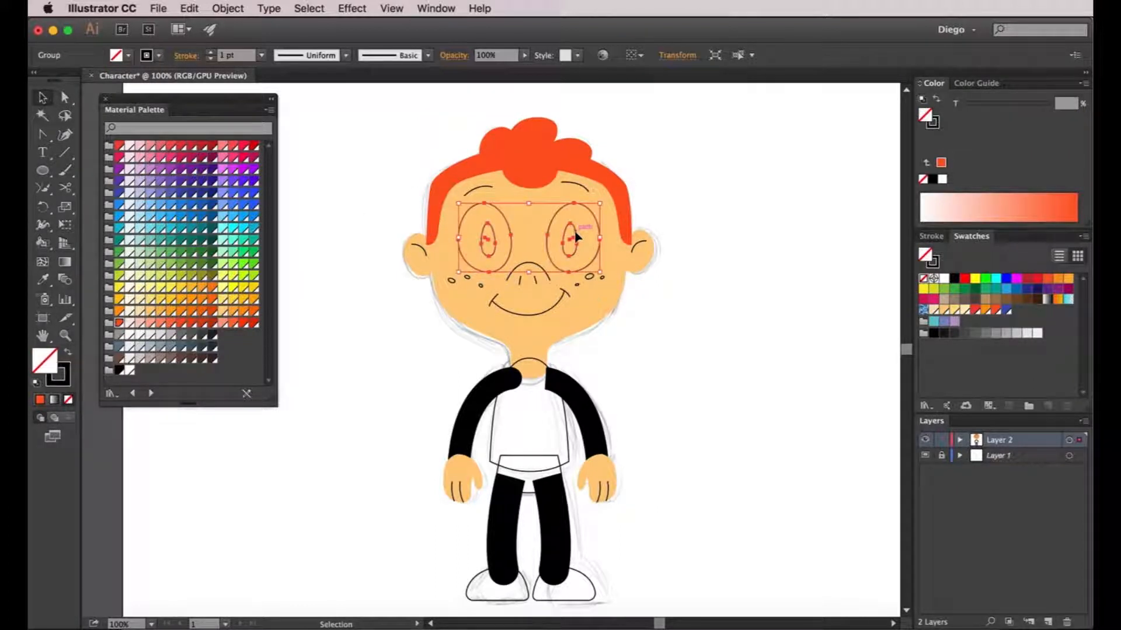
Ungroup the eyes and give both eye whites a Blue 50 fill with no outline
right_click(577, 234)
left_click(601, 315)
left_click(782, 308)
left_click(600, 229)
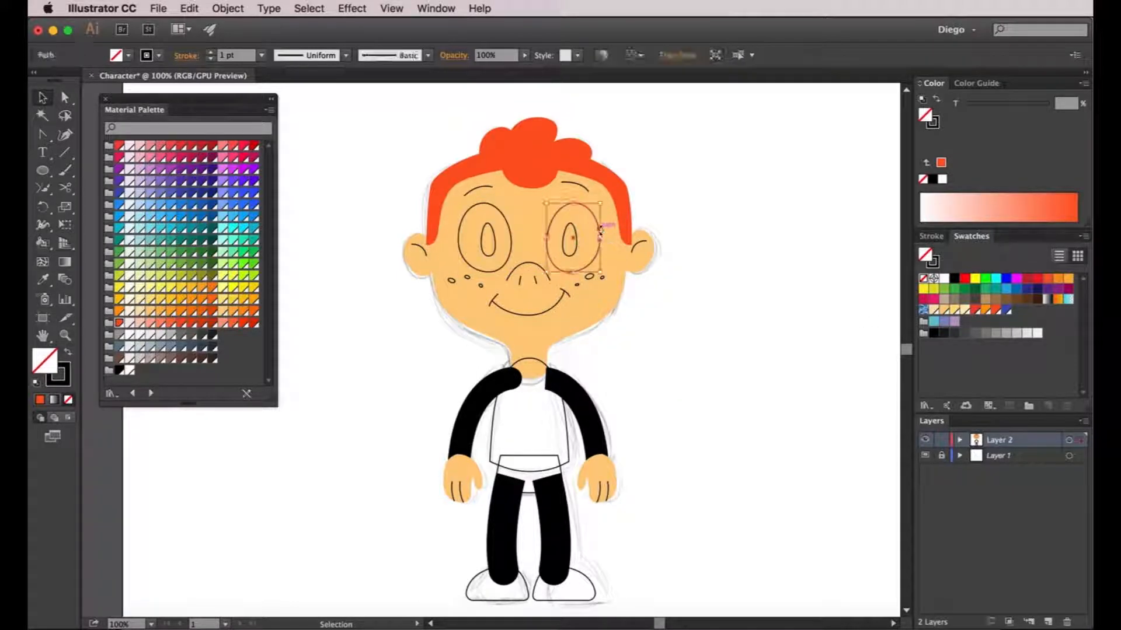
left_click(509, 228, "shift")
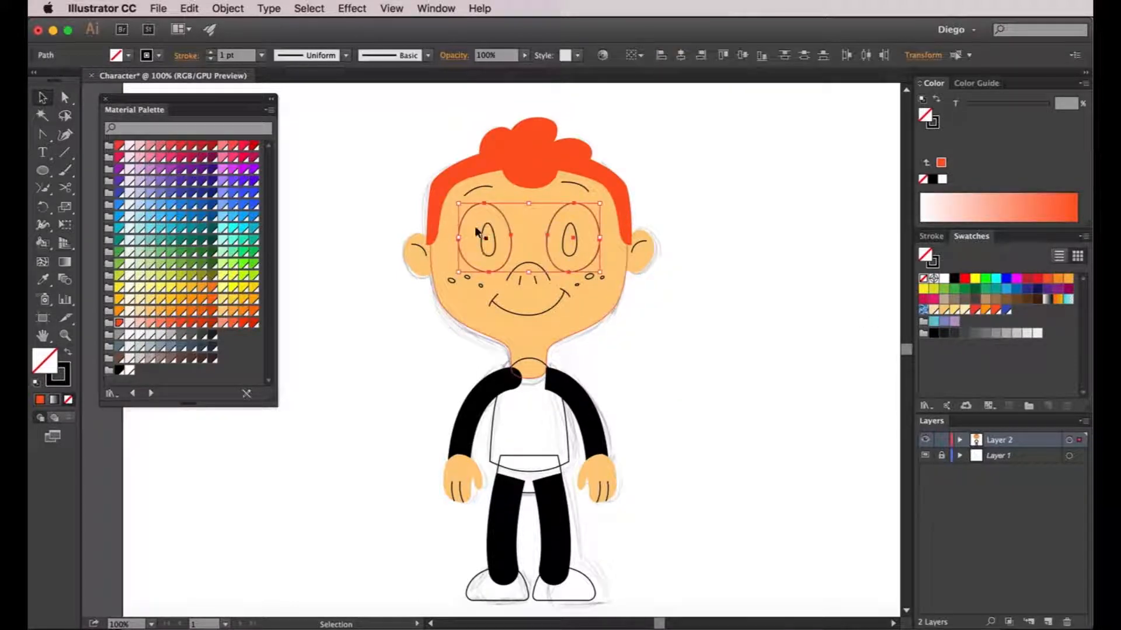
left_click(130, 371)
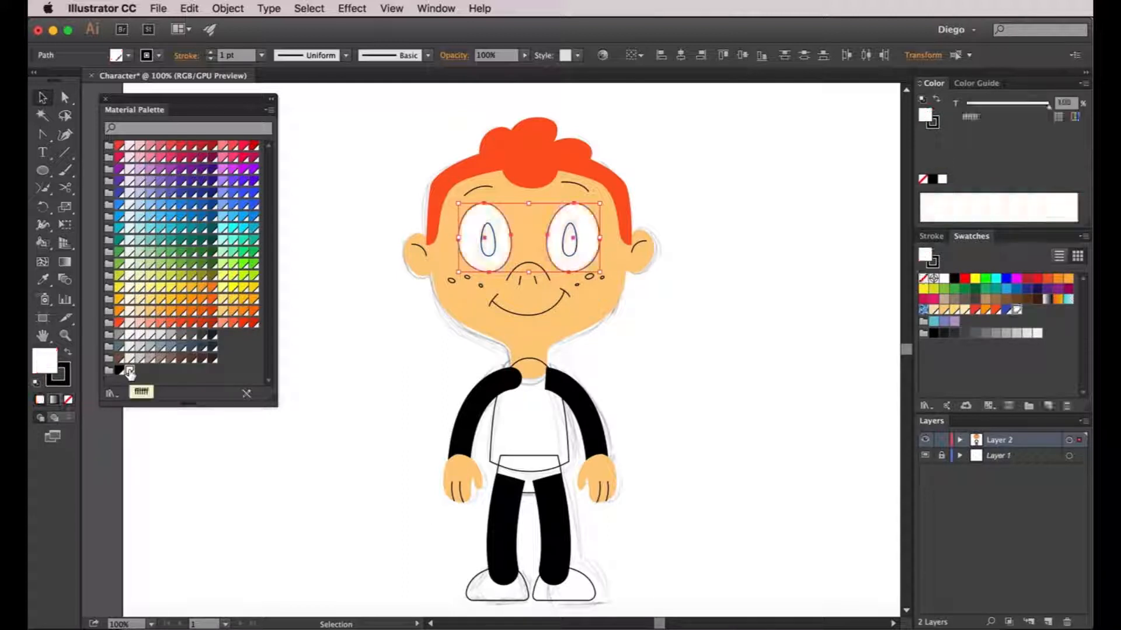
left_click(129, 288)
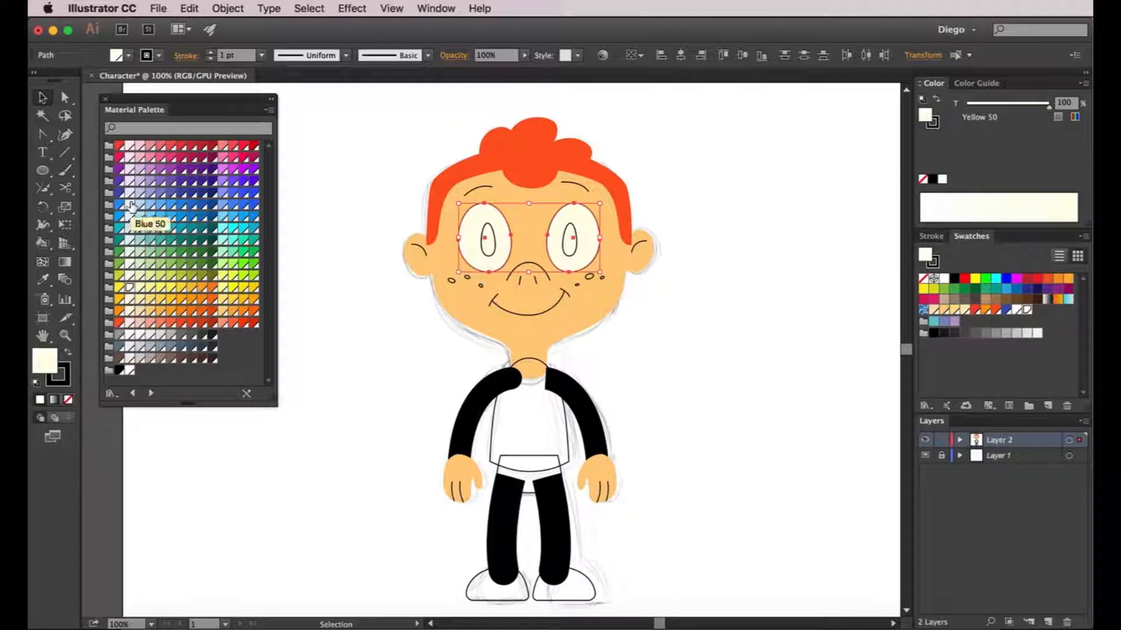
left_click(129, 205)
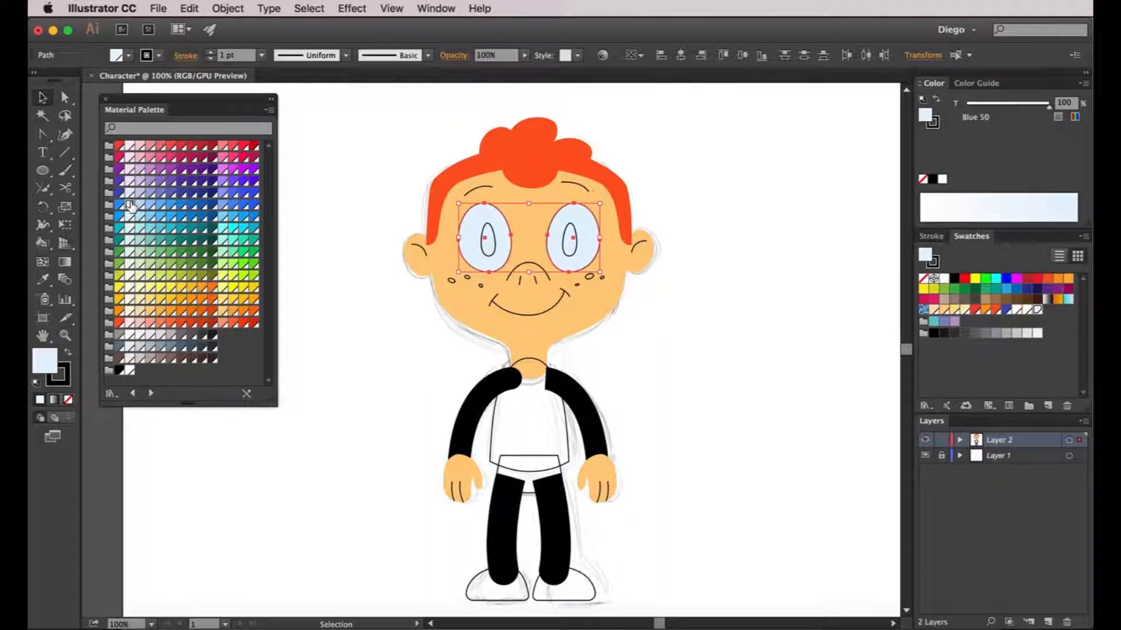
key("x")
left_click(68, 399)
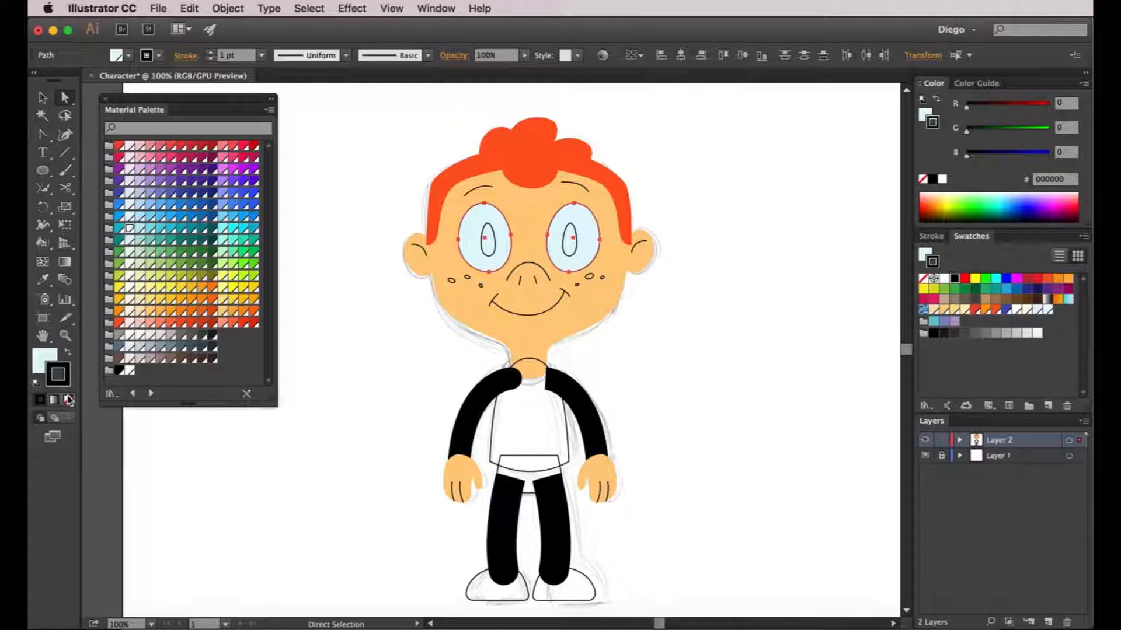
key("a")
left_click(367, 346)
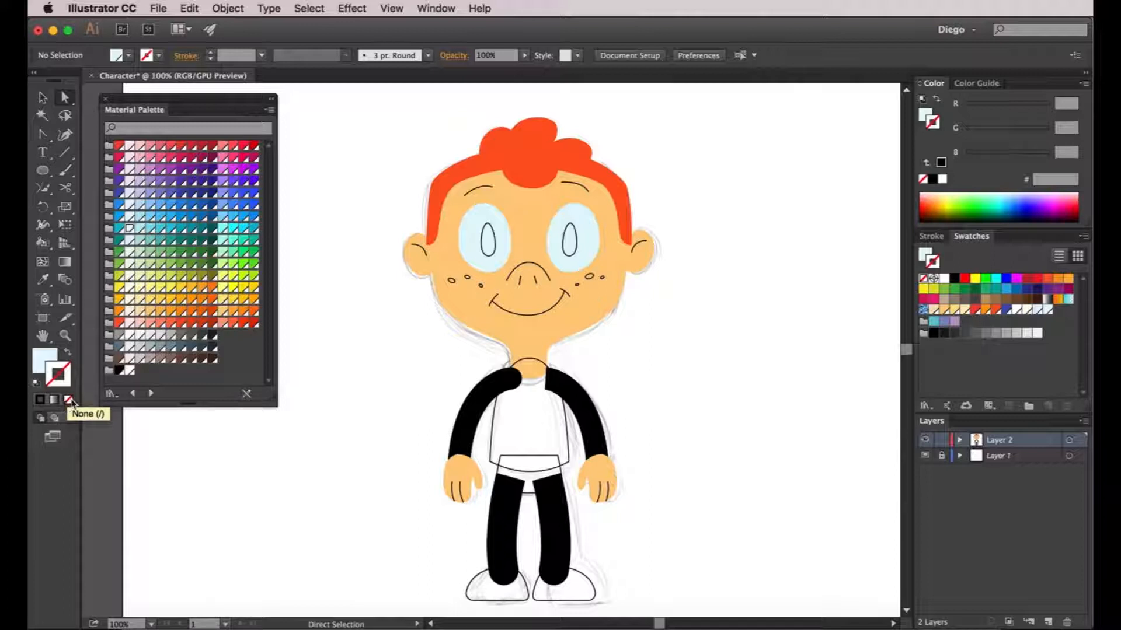
Fill both pupils Blue 500 with no outline, after trying brown and indigo
key("v")
left_click(489, 251)
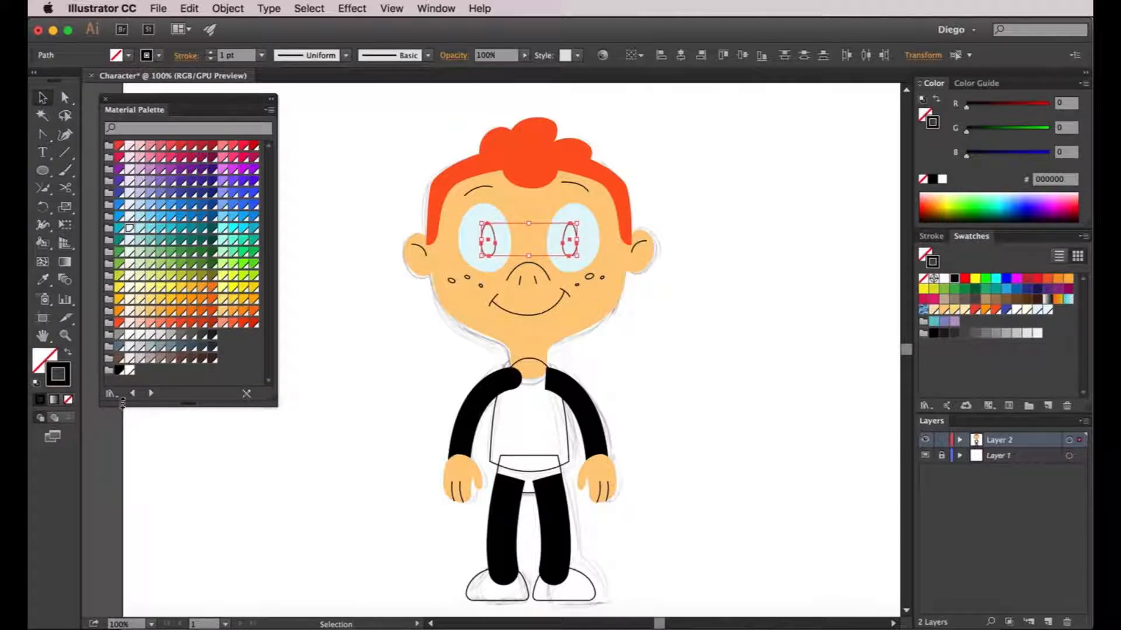
left_click(44, 359)
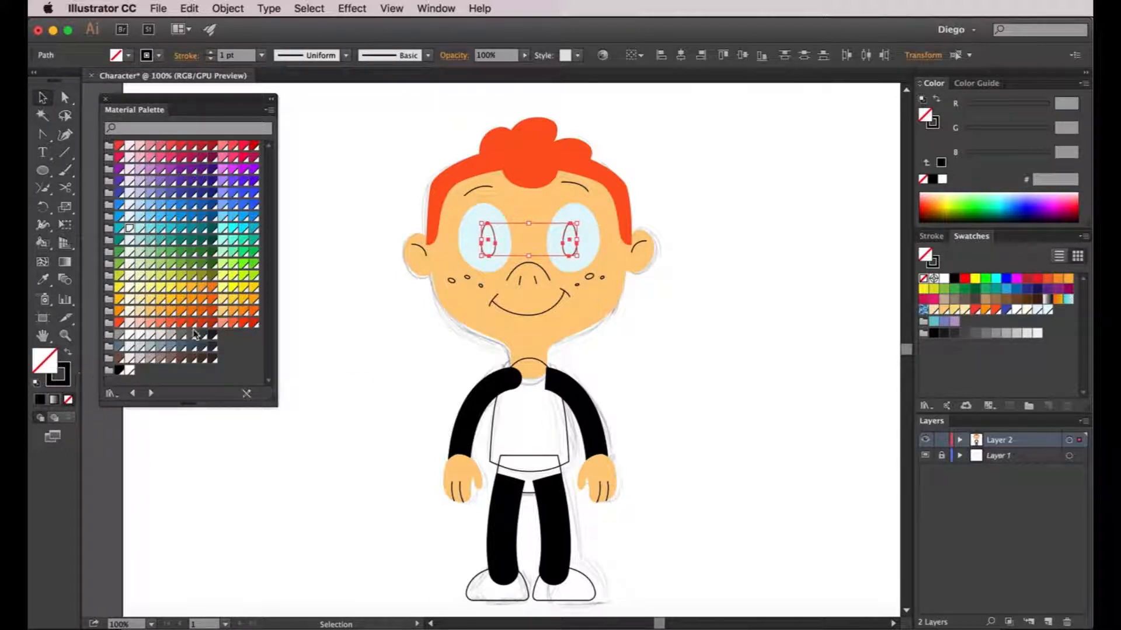
left_click(203, 359)
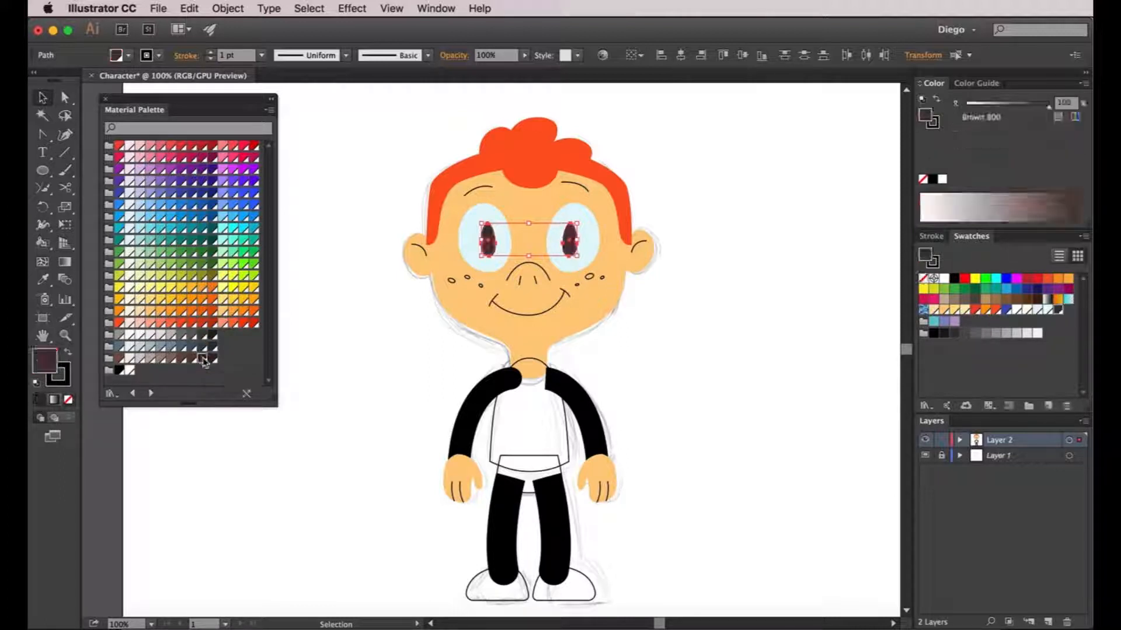
left_click(191, 359)
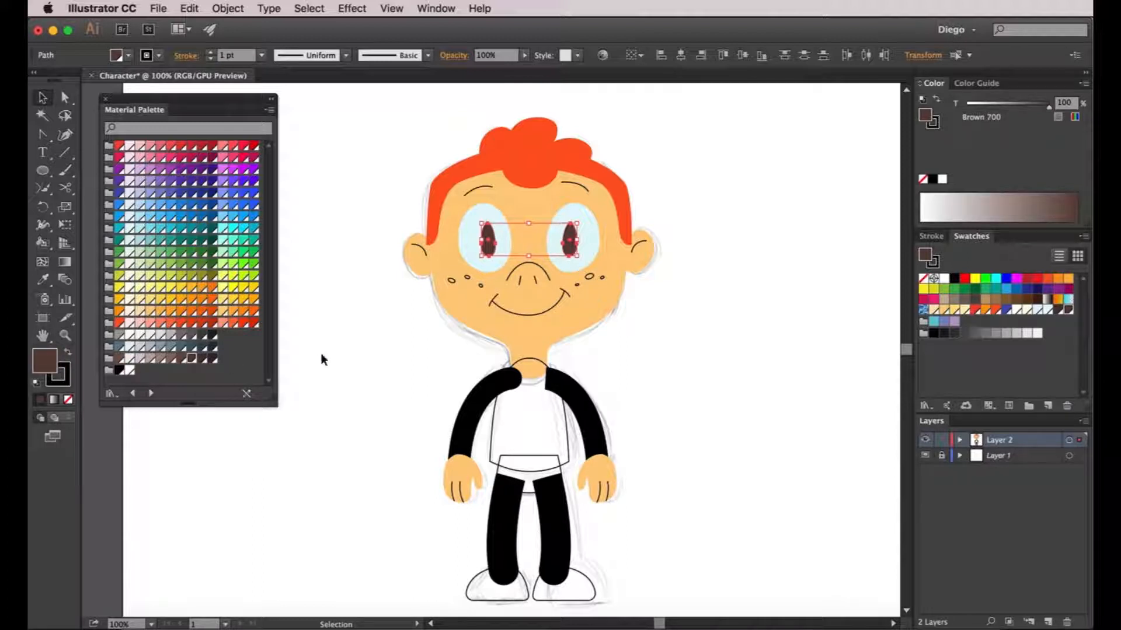
key("a")
left_click(119, 193)
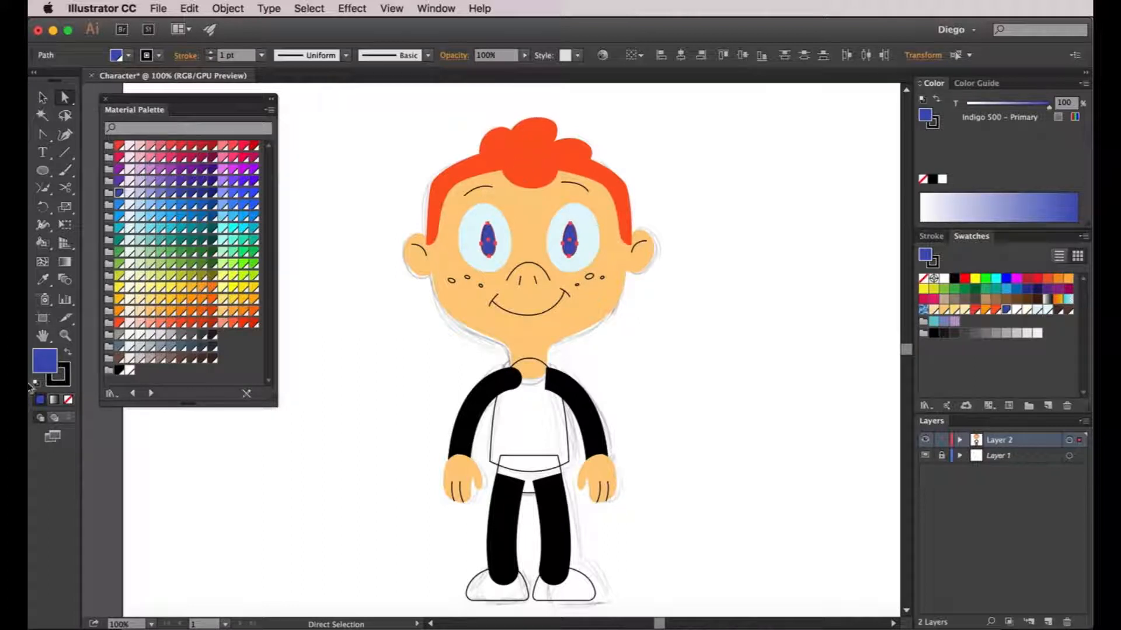
left_click(68, 376)
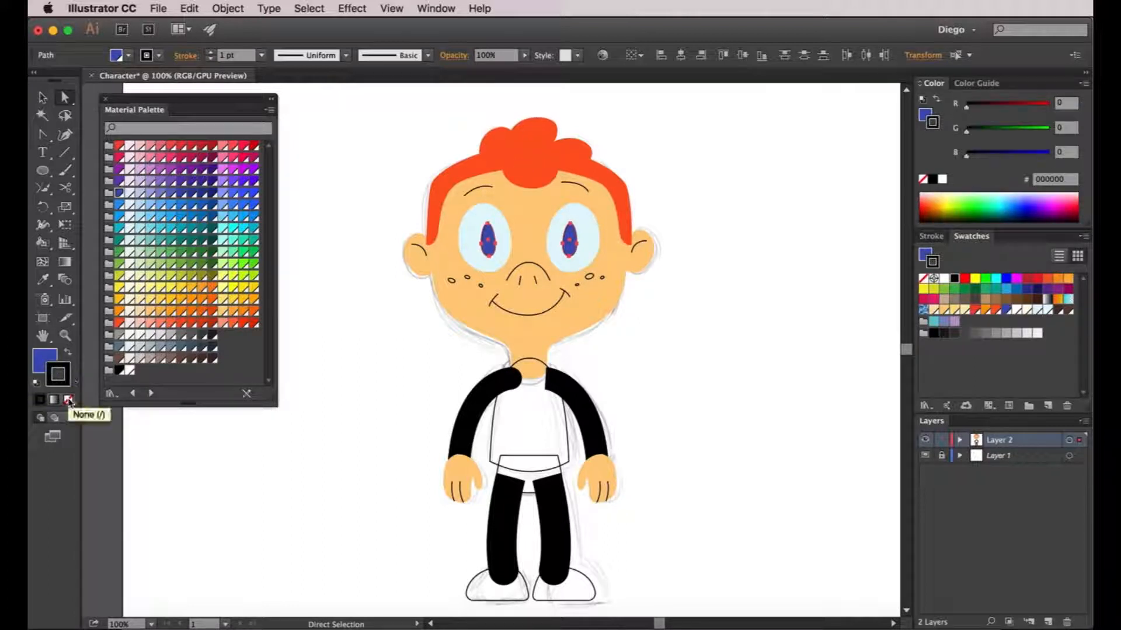
key("slash")
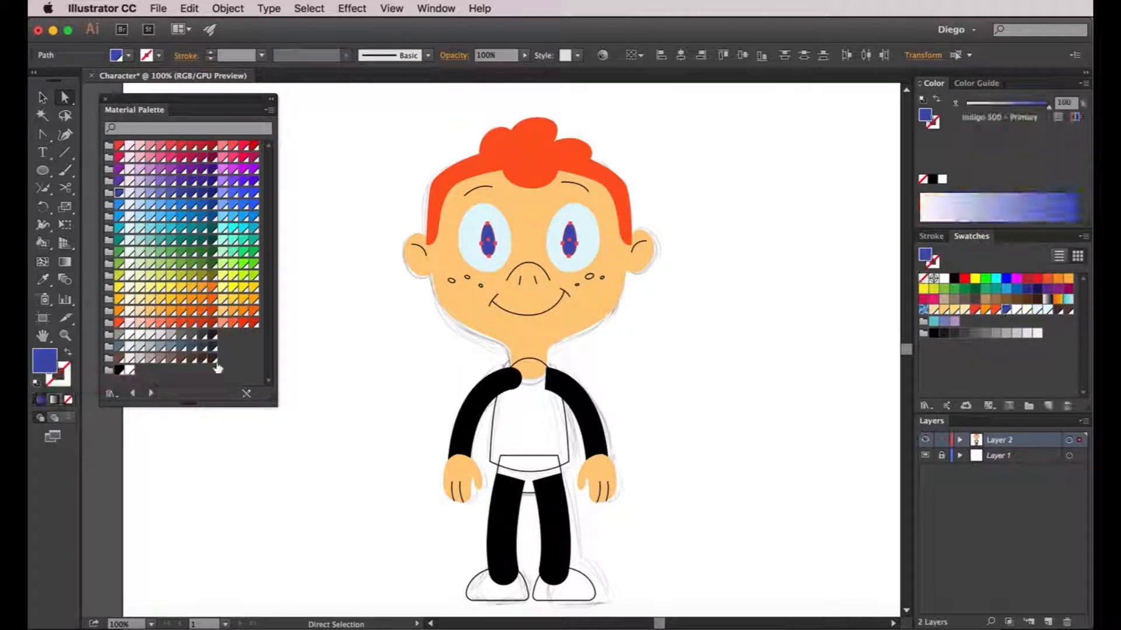
left_click(360, 334)
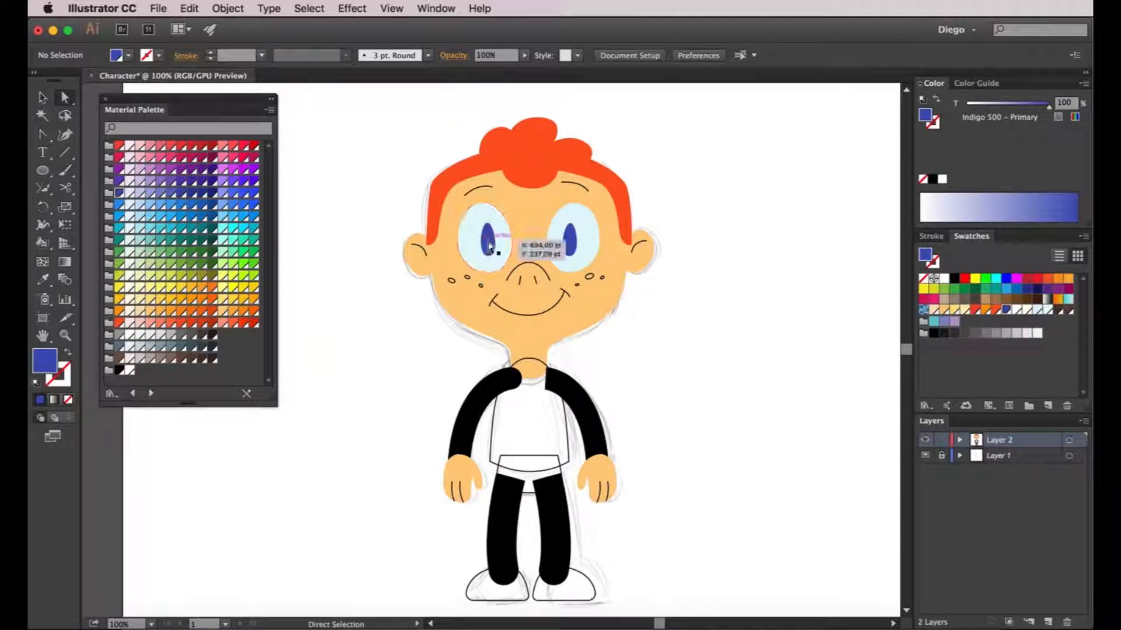
left_click(487, 241)
left_click(565, 248, "shift")
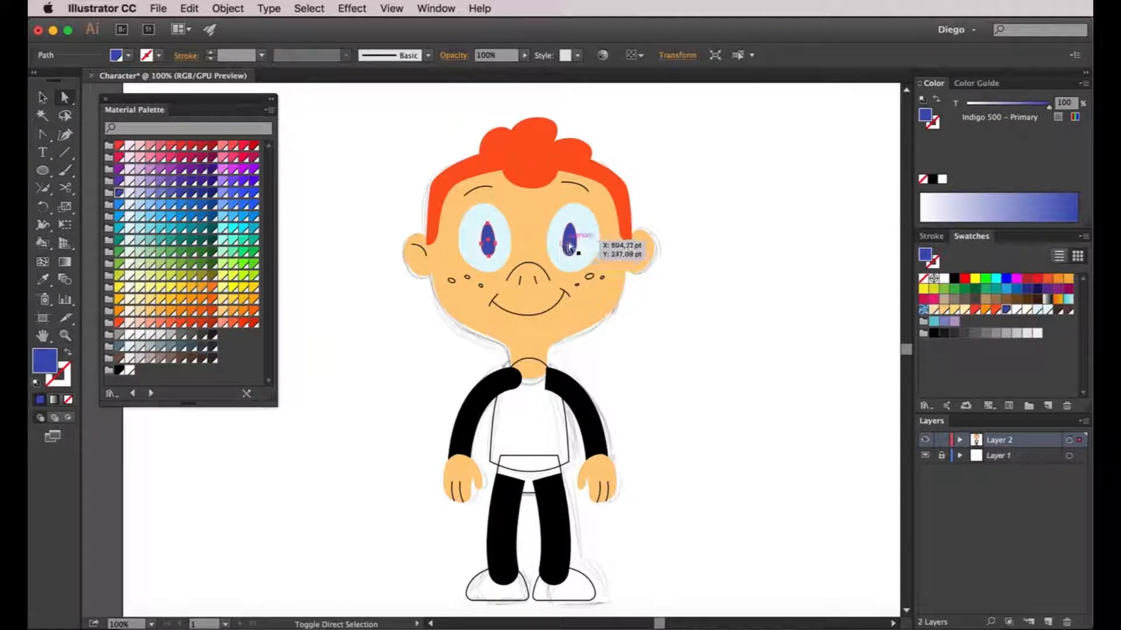
left_click(119, 206)
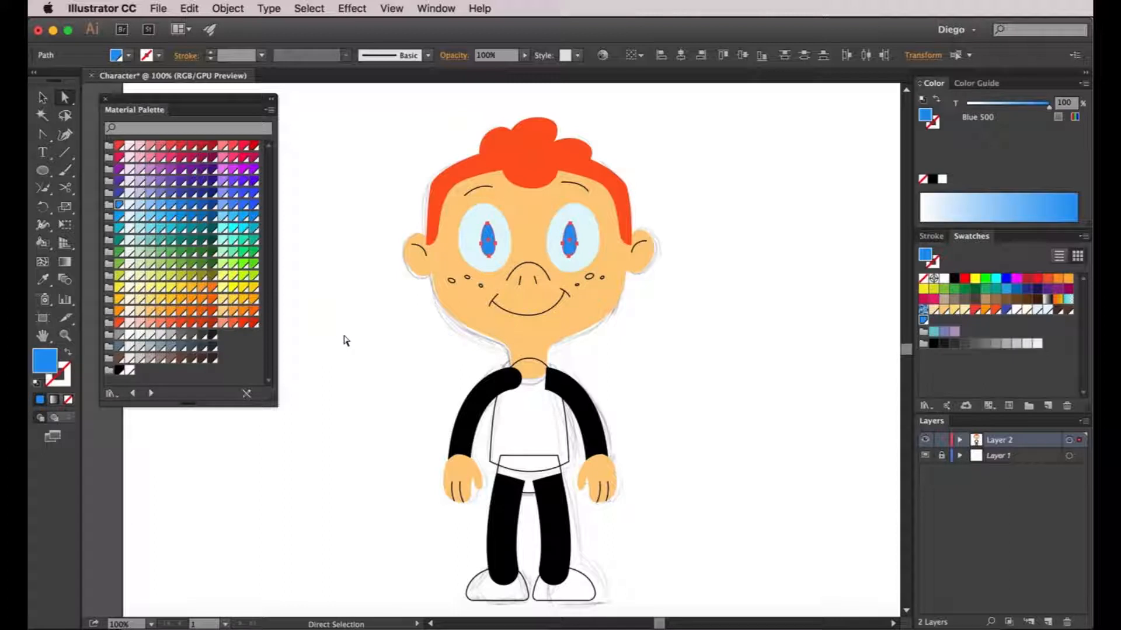
left_click(344, 337)
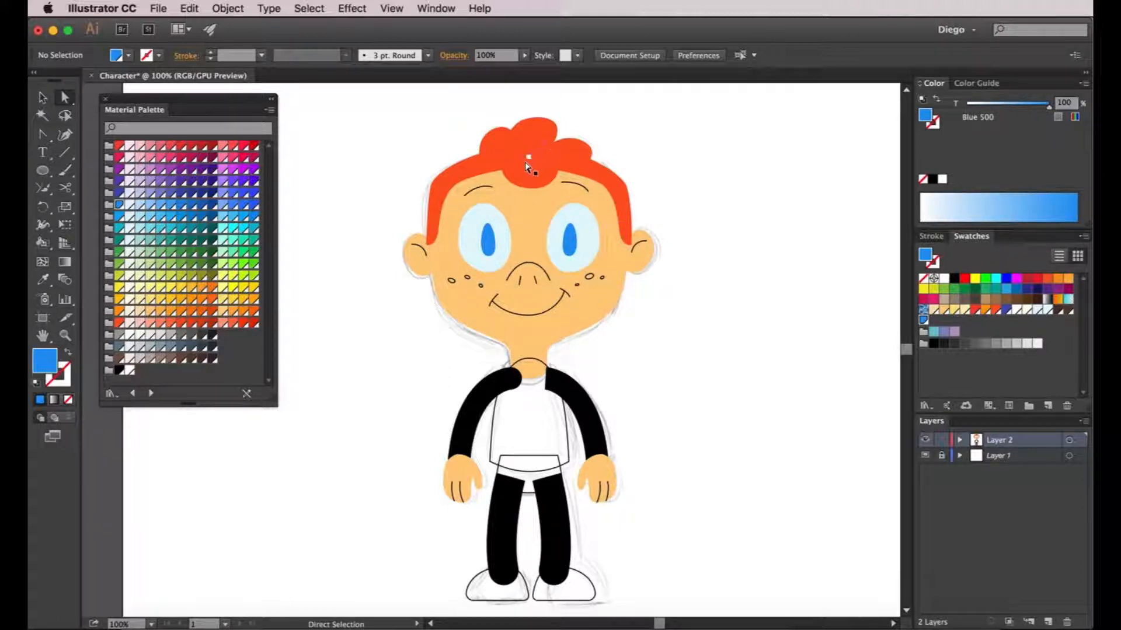
Fill the freckles on both cheeks with Orange 400 and remove their outlines
left_click_drag(570, 269, 609, 293)
left_click_drag(451, 288, 513, 296)
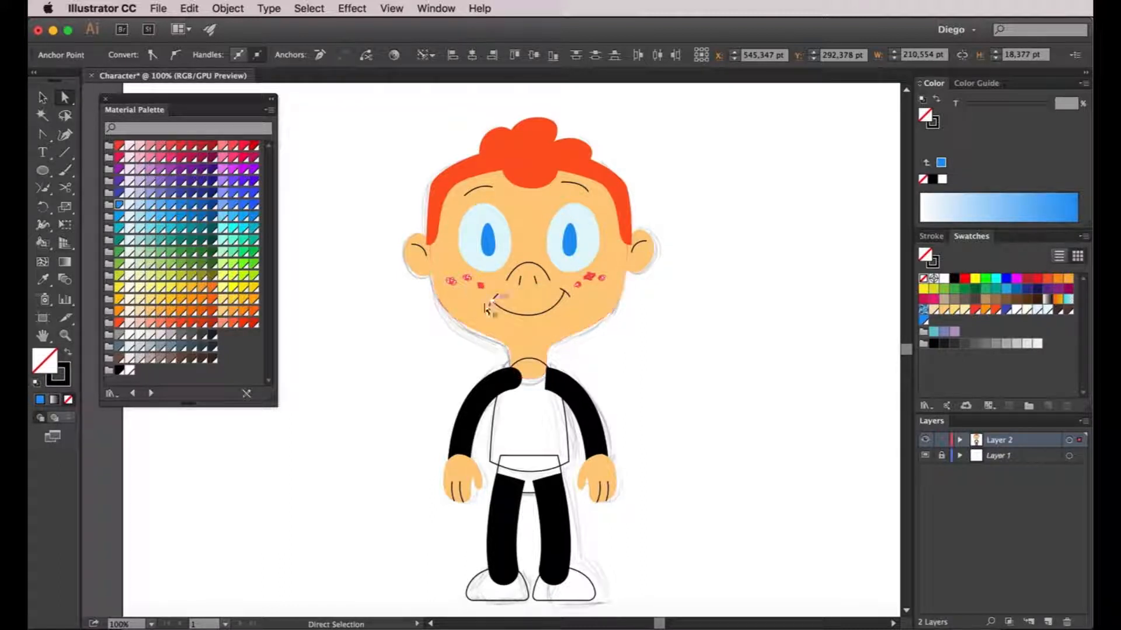
left_click(170, 315)
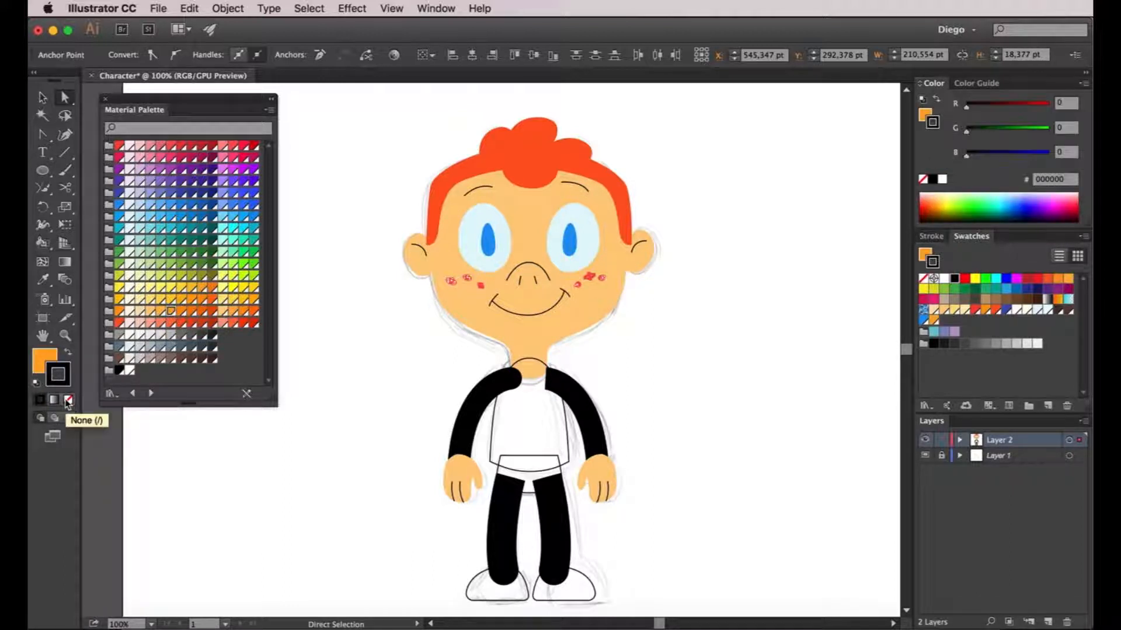
left_click(68, 400)
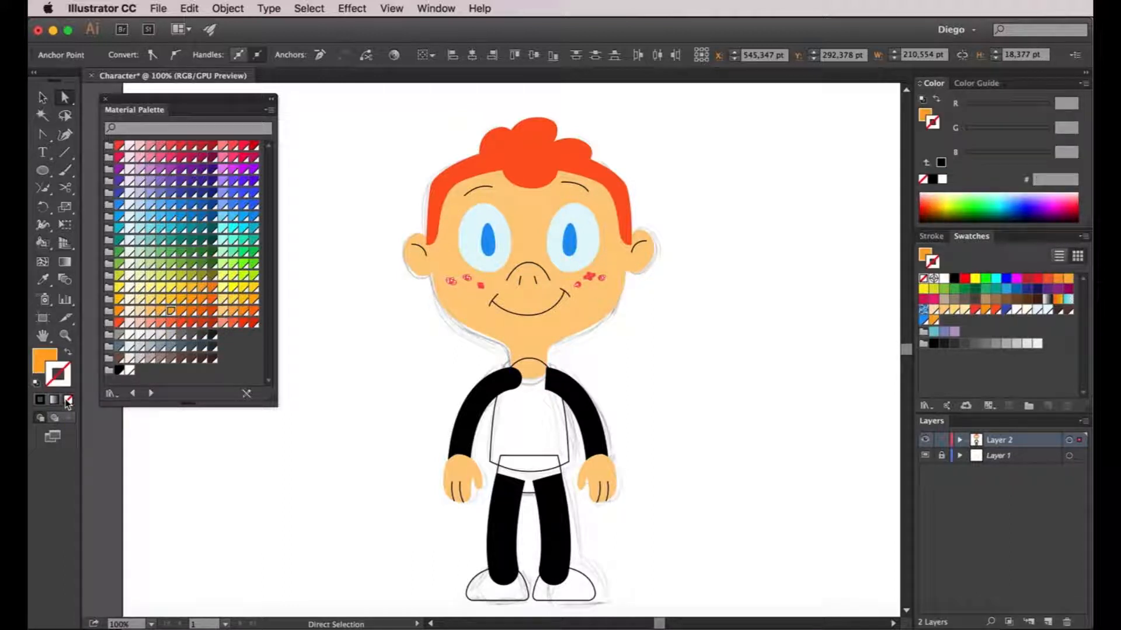
left_click(346, 351)
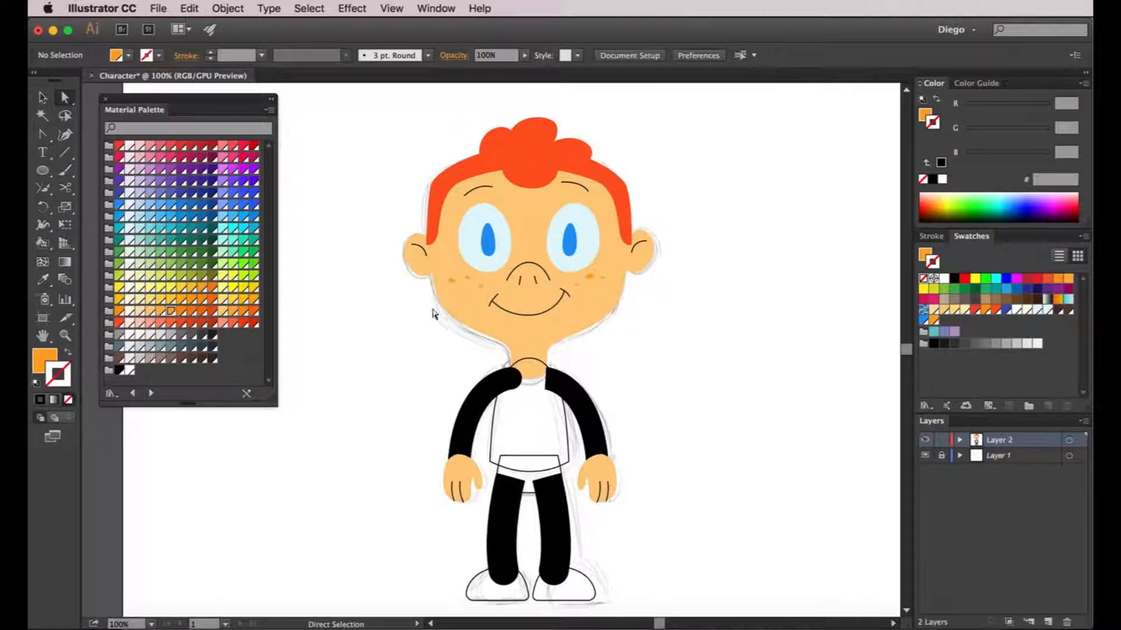
scroll(459, 293, "up", 1)
scroll(582, 317, "down", 1)
left_click_drag(753, 302, 744, 302)
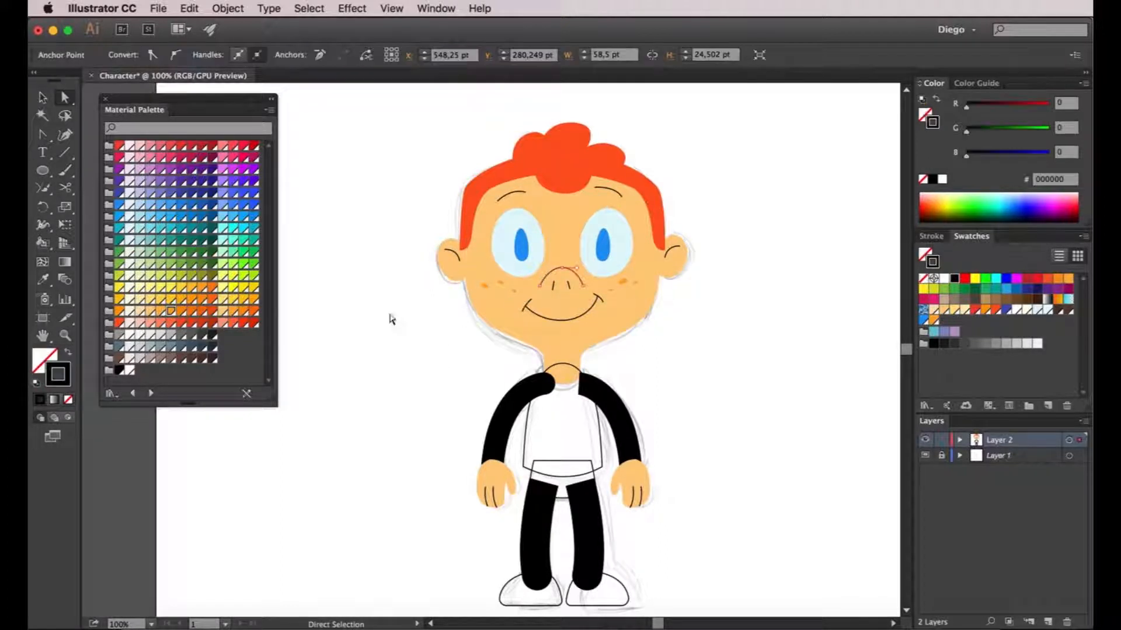
Give the nose an Orange 700 outline at 4 pt weight
left_click(193, 314)
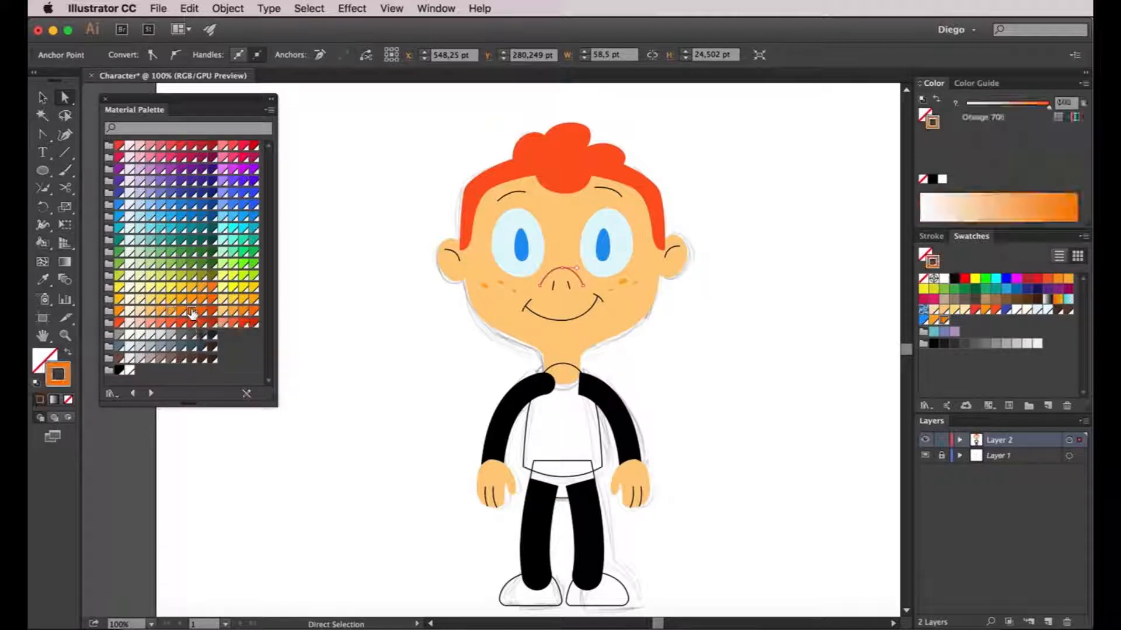
left_click(932, 236)
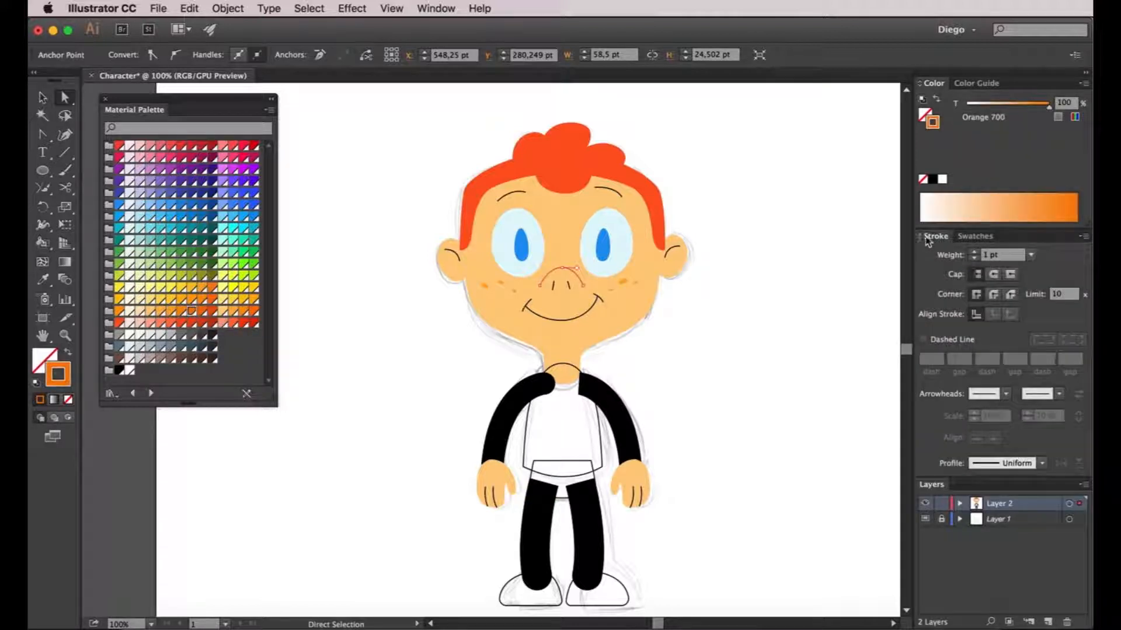
left_click(973, 253)
left_click(973, 252)
left_click(771, 313)
scroll(566, 273, "up", 1)
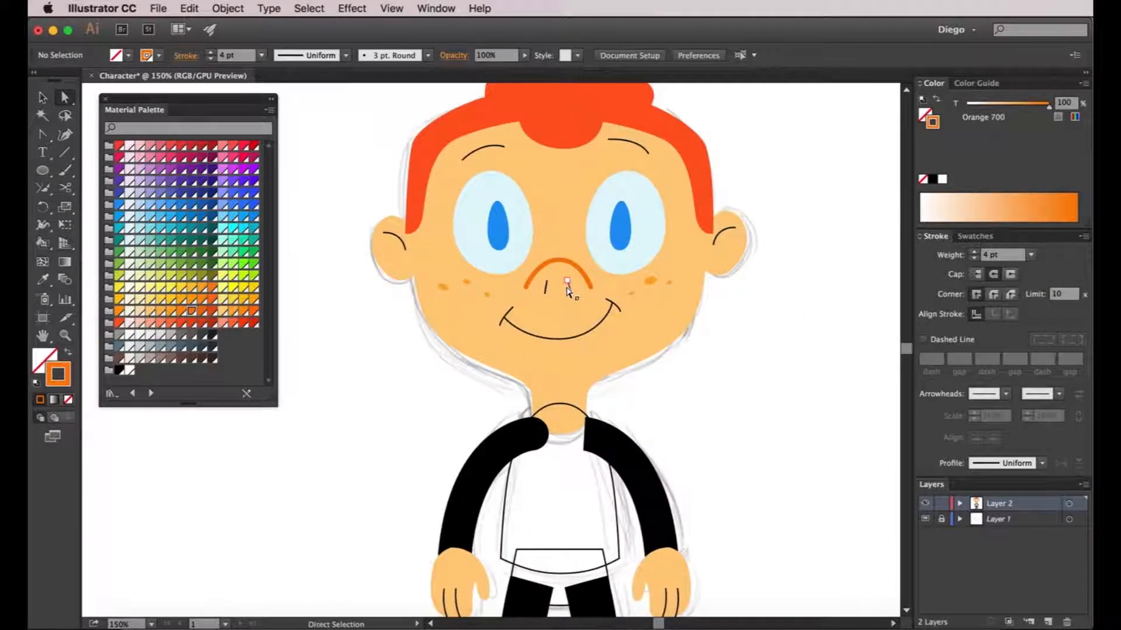
Eyedrop the nose's 4 pt orange outline onto the nostrils, smile ends and ear curves
left_click(569, 288)
left_click(546, 289, "shift")
left_click(614, 306, "shift")
left_click(500, 330, "shift")
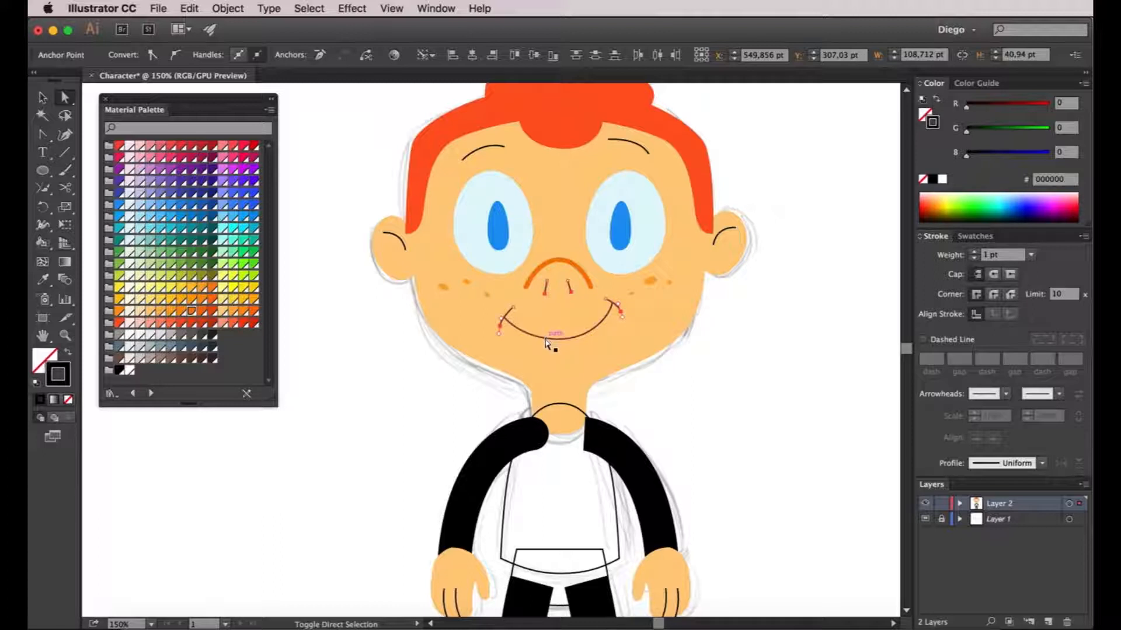
key("i")
left_click(588, 282)
key("a")
scroll(718, 377, "up", 2)
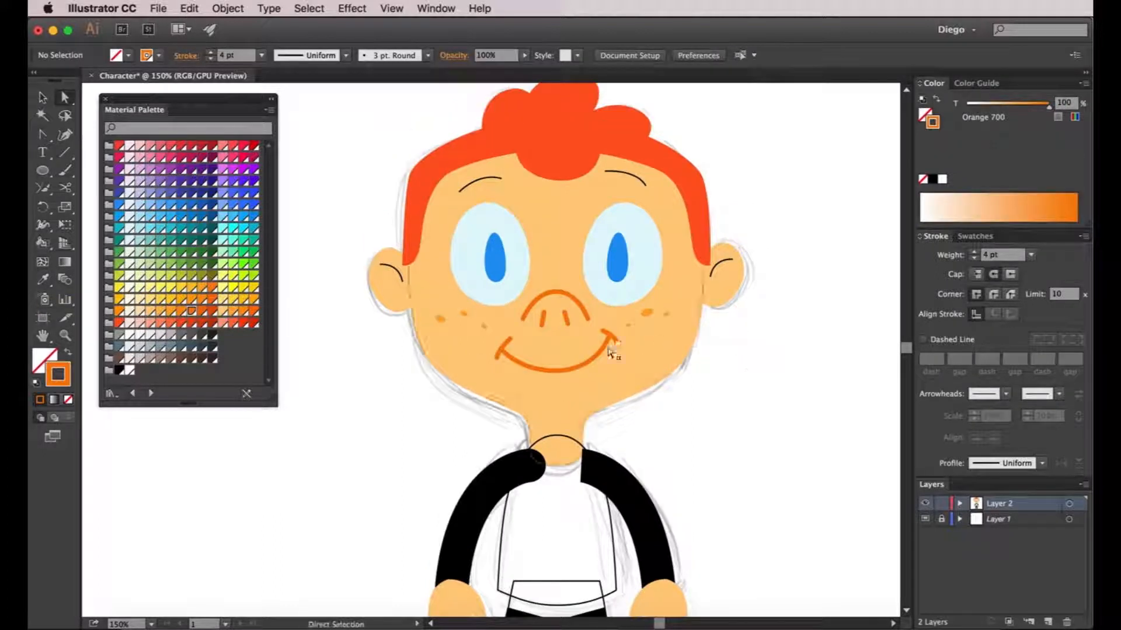
key("i")
left_click(528, 305)
key("a")
key("shift+super+a")
mouse_move(755, 367)
left_mouse_down()
mouse_move(837, 351)
mouse_move(851, 412)
left_mouse_up()
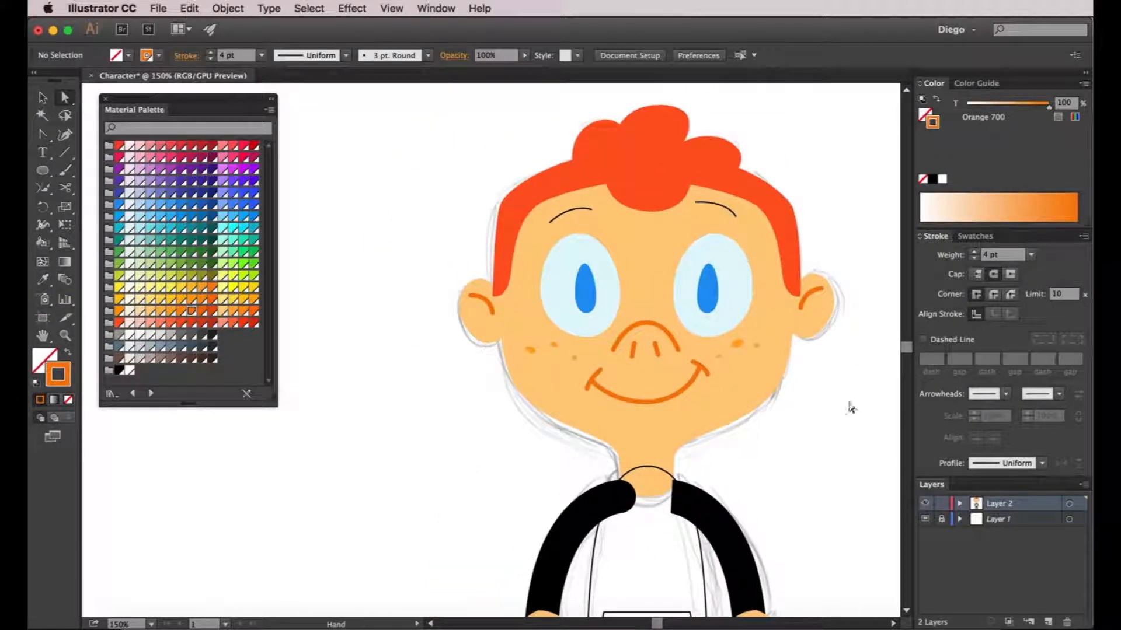
Give both eyebrows the nose's 4 pt outline, then recolour them Deep Orange 800
left_click(594, 211)
left_click(703, 204, "shift")
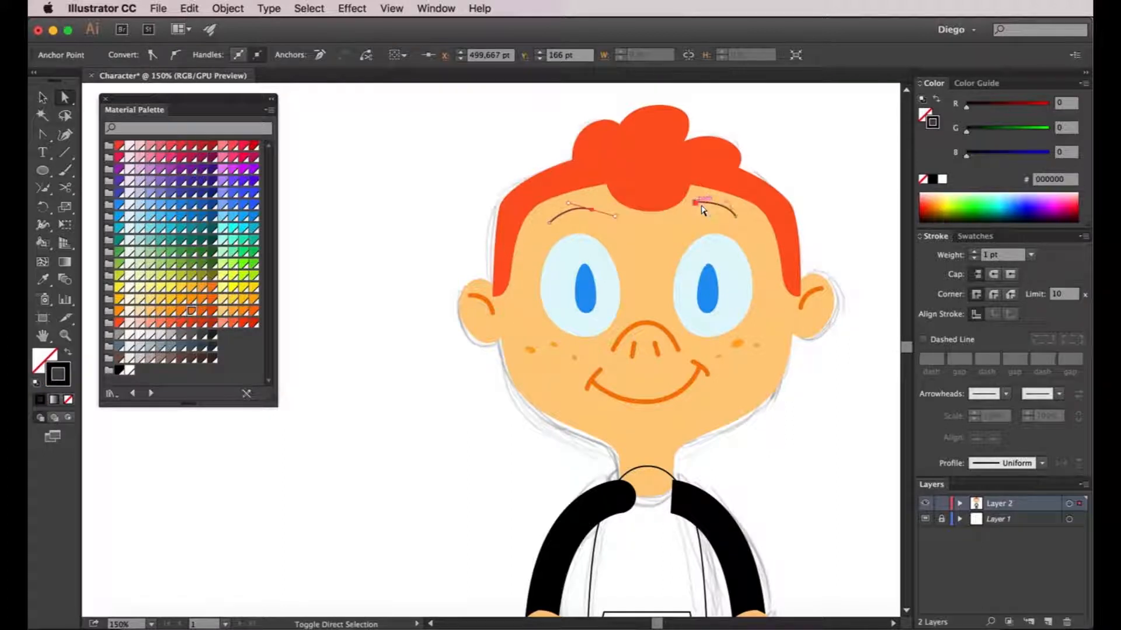
left_click(41, 281)
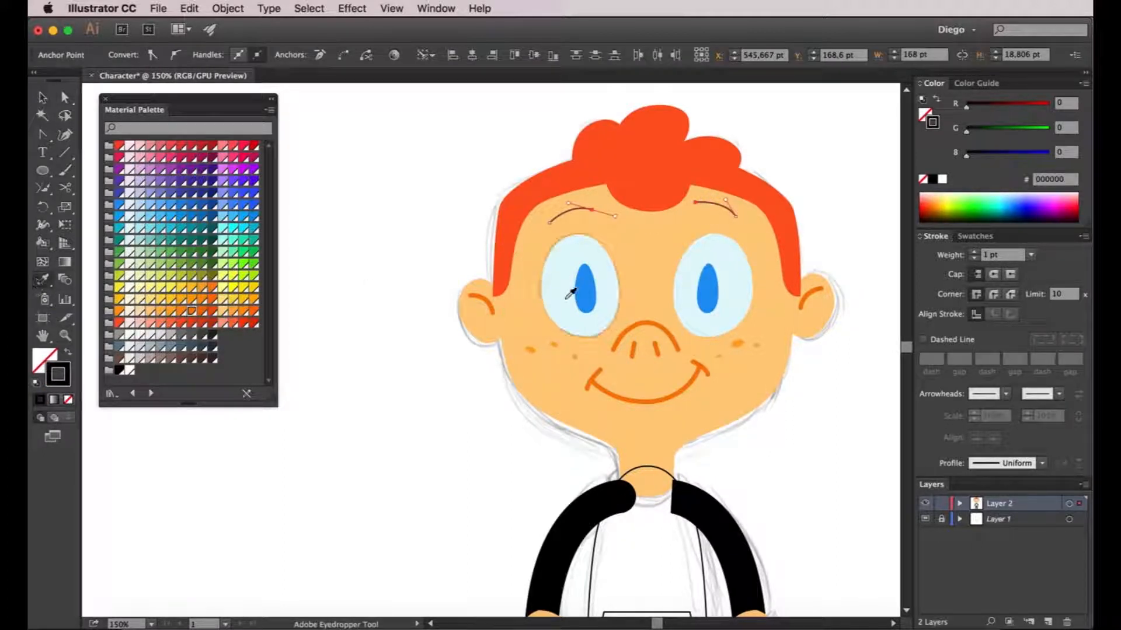
left_click(655, 320)
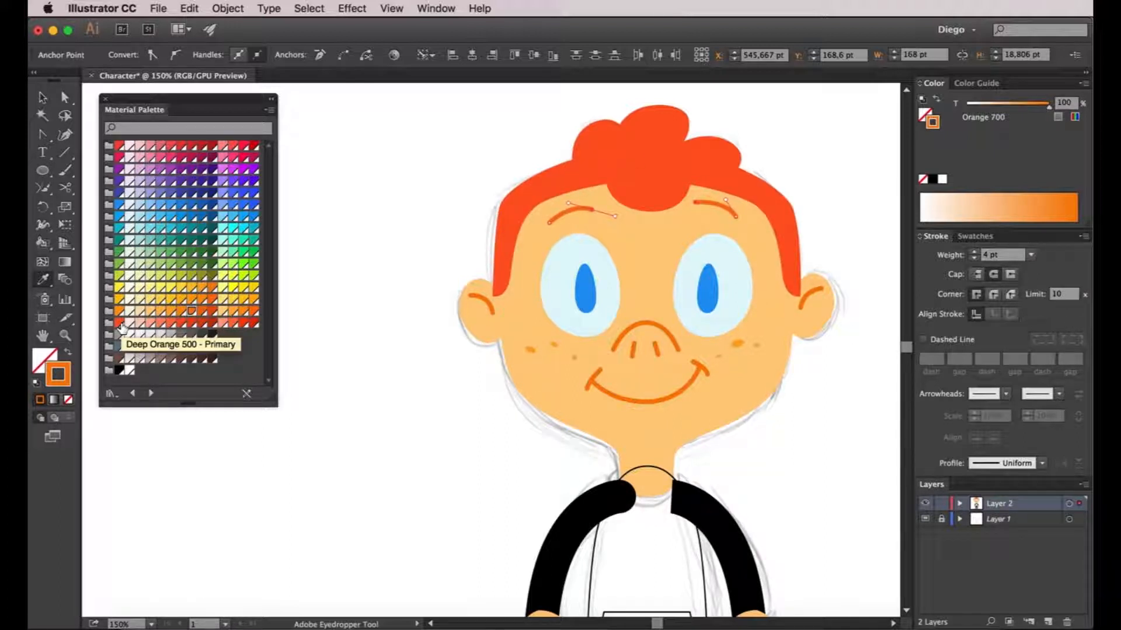
left_click(201, 325)
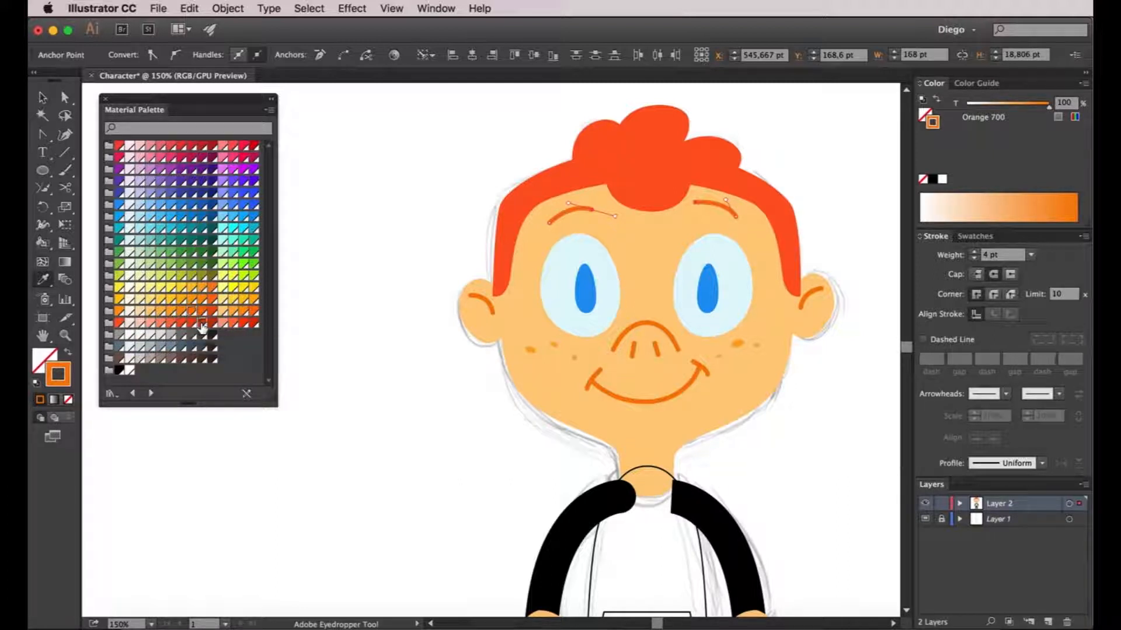
key("a")
left_click(353, 330)
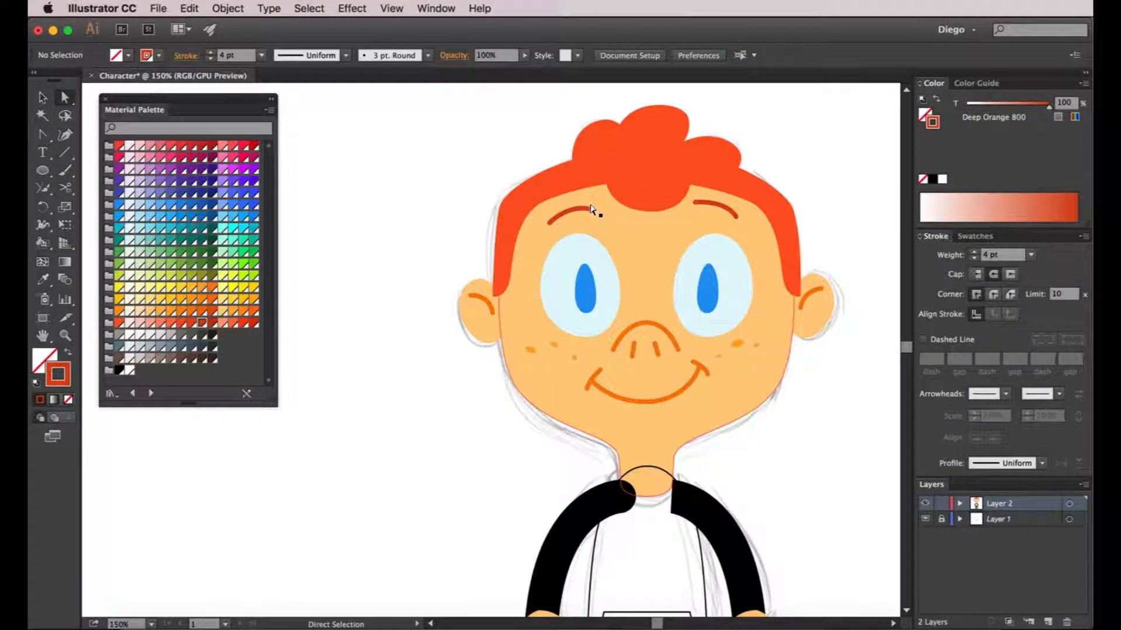
scroll(626, 299, "down", 2)
scroll(625, 299, "right", 2)
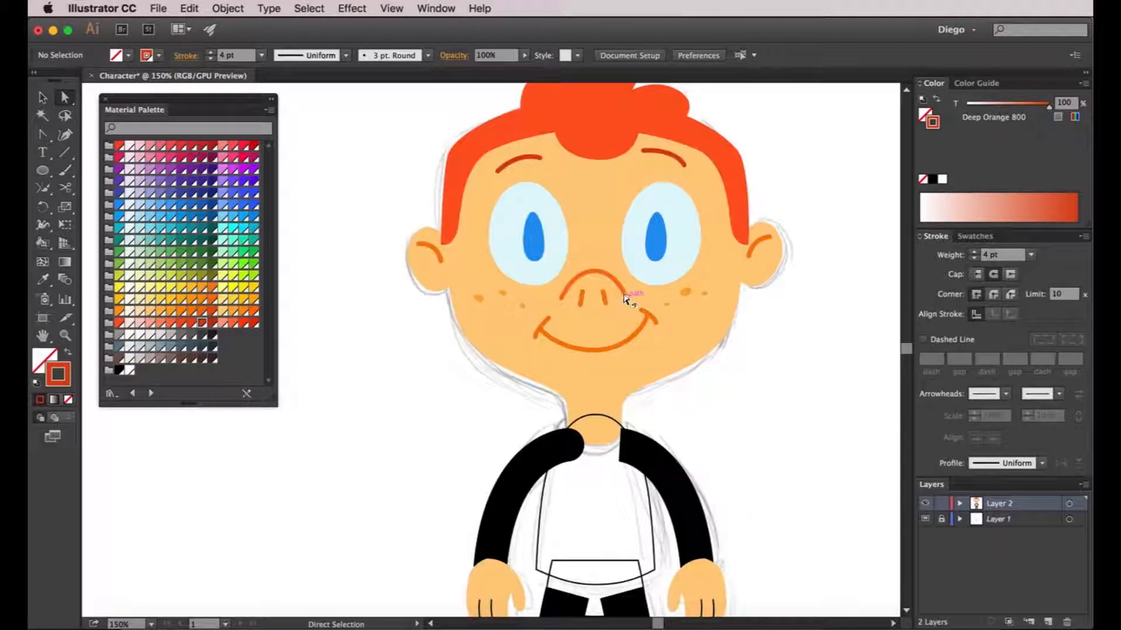
scroll(627, 299, "down", 3)
scroll(619, 297, "up", 3)
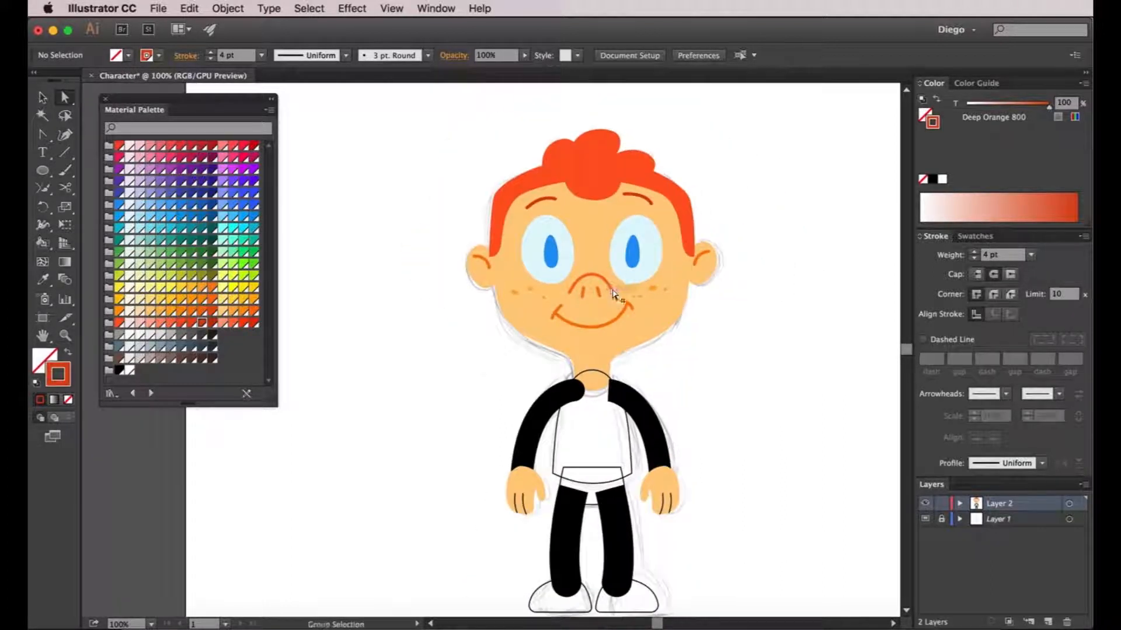
key("a")
left_click(615, 296)
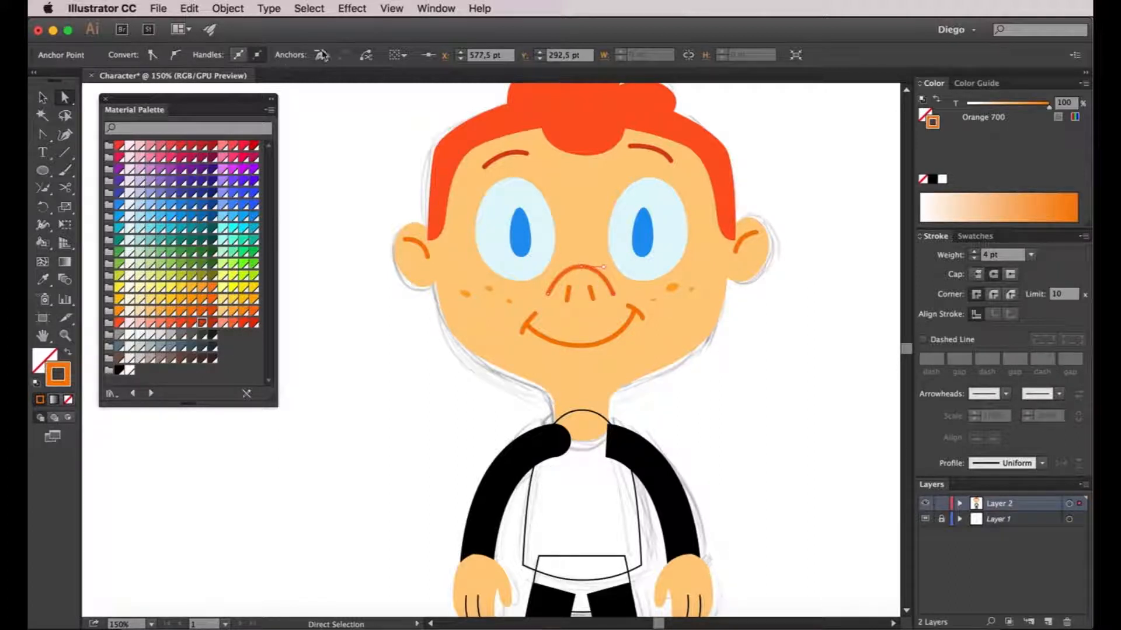
Select all paths sharing the 4 pt stroke weight via Select > Same and reduce them to 3 pt
left_click(315, 12)
mouse_move(338, 146)
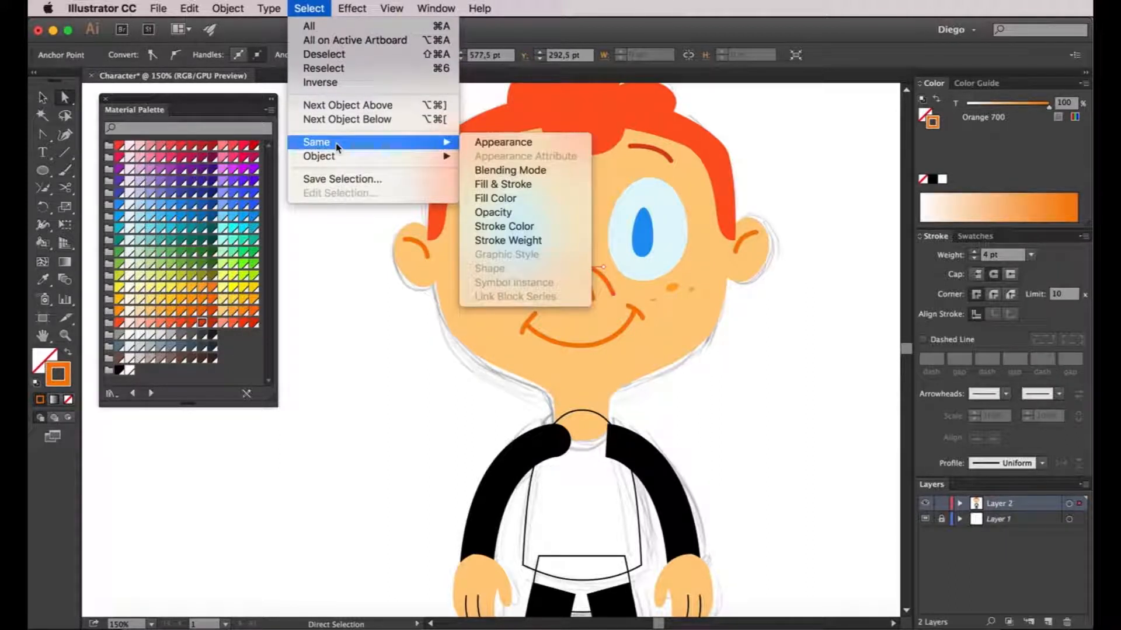
left_click(516, 241)
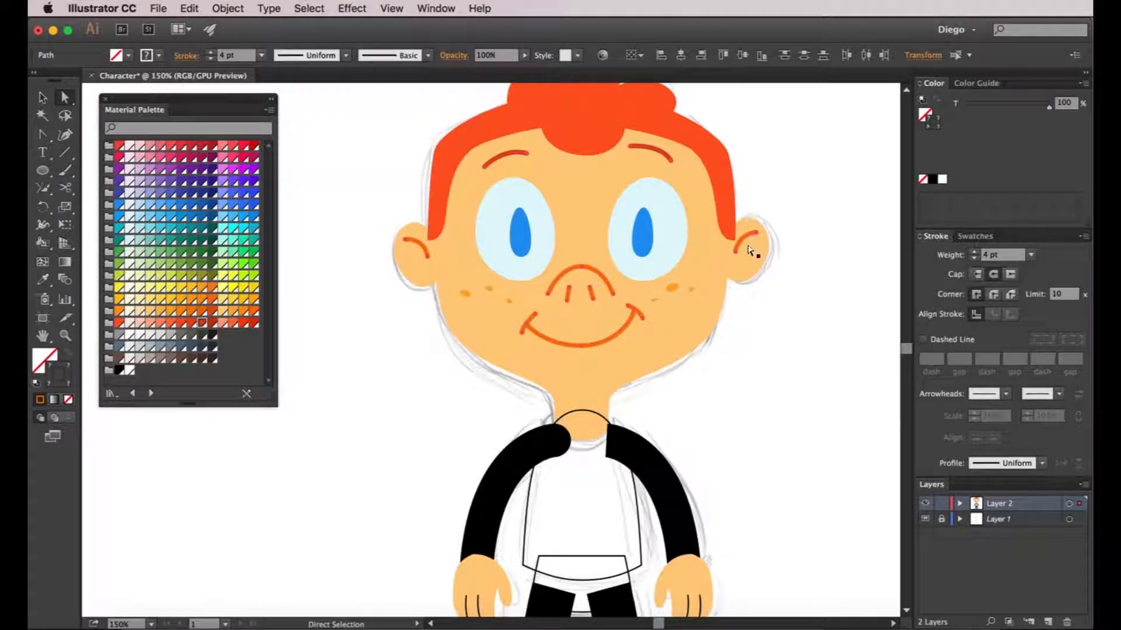
left_click(974, 259)
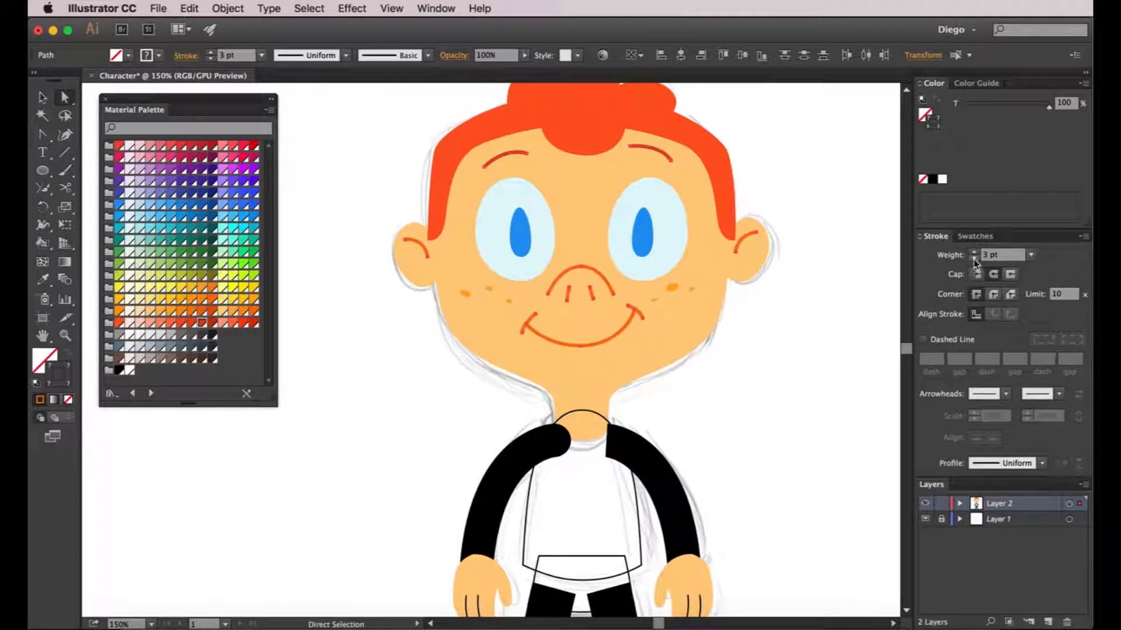
left_click(862, 278)
scroll(856, 281, "down", 2)
left_click_drag(856, 283, 746, 331)
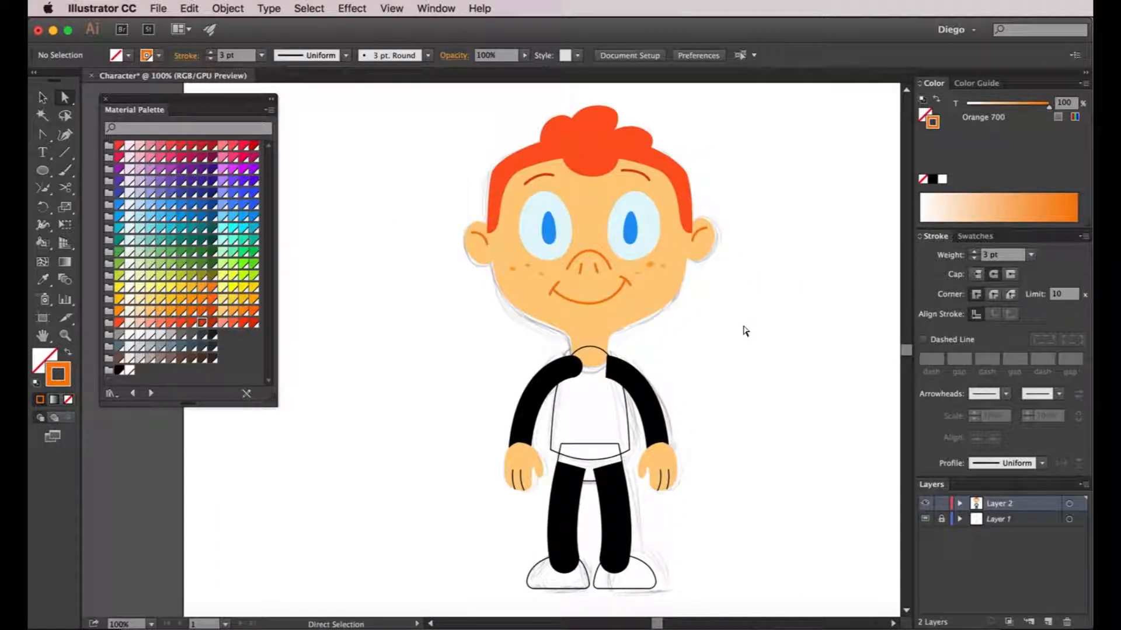
Send the shirt shape to the back with Object > Arrange > Send to Back
scroll(741, 315, "down", 2)
key("v")
left_click(630, 376)
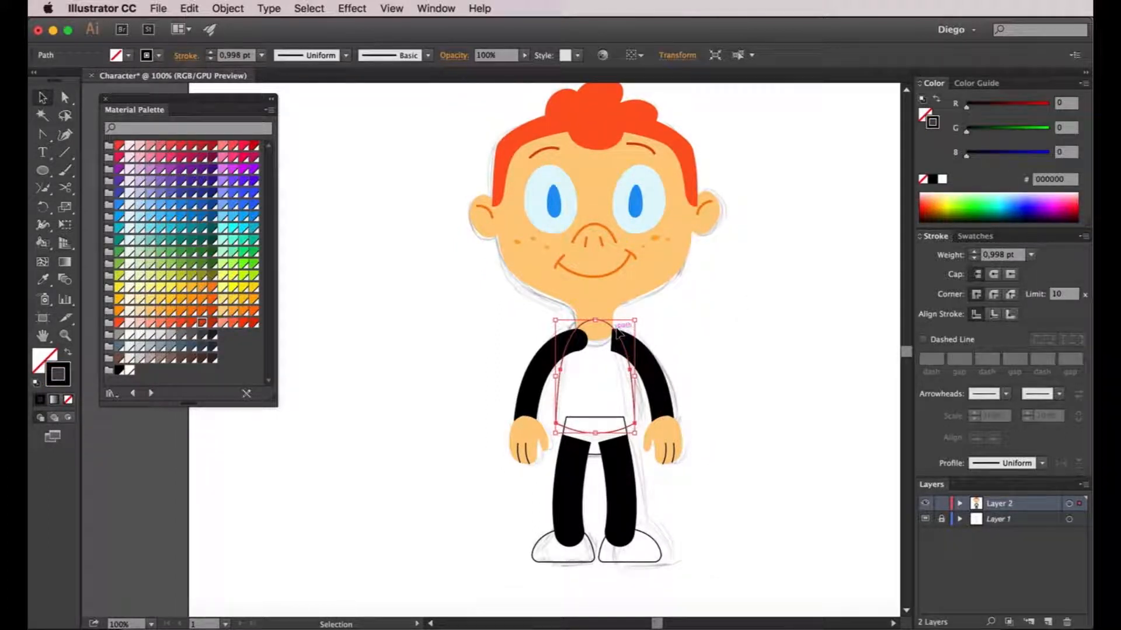
left_click(231, 7)
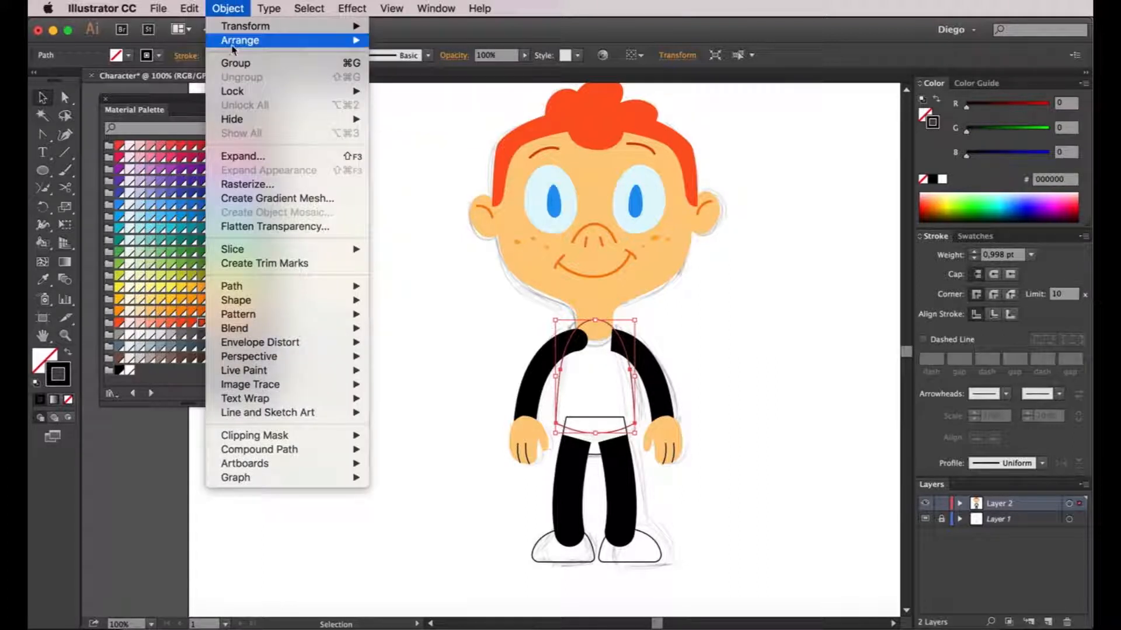
mouse_move(239, 39)
left_click(411, 83)
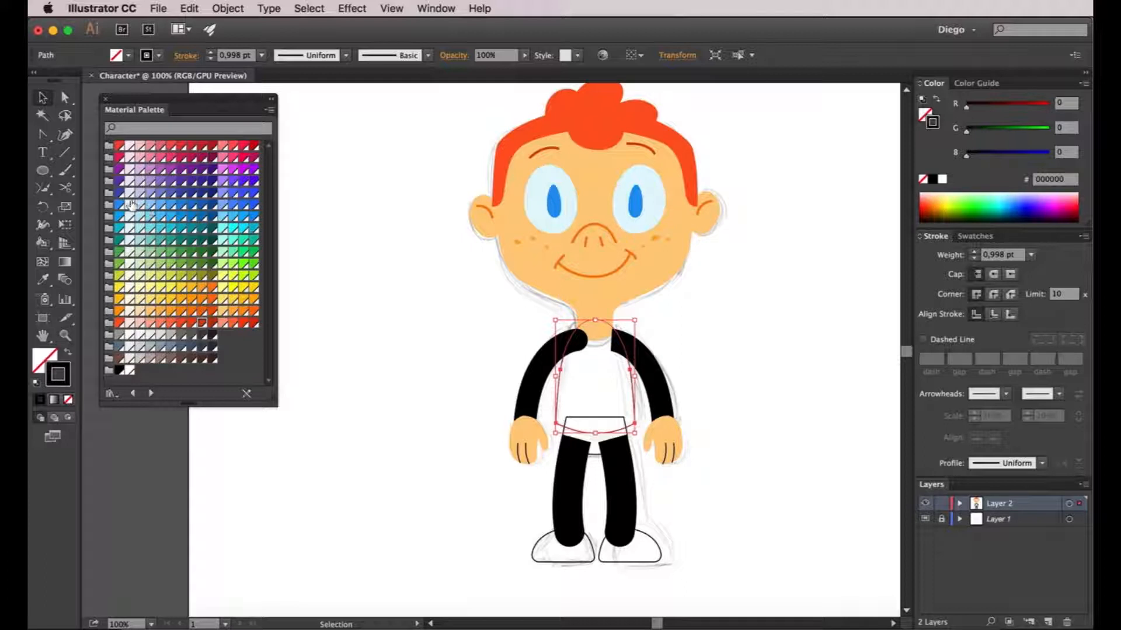
Fill the shirt with Green 500 after trying Indigo 500, Blue 500 and Blue 700
key("x")
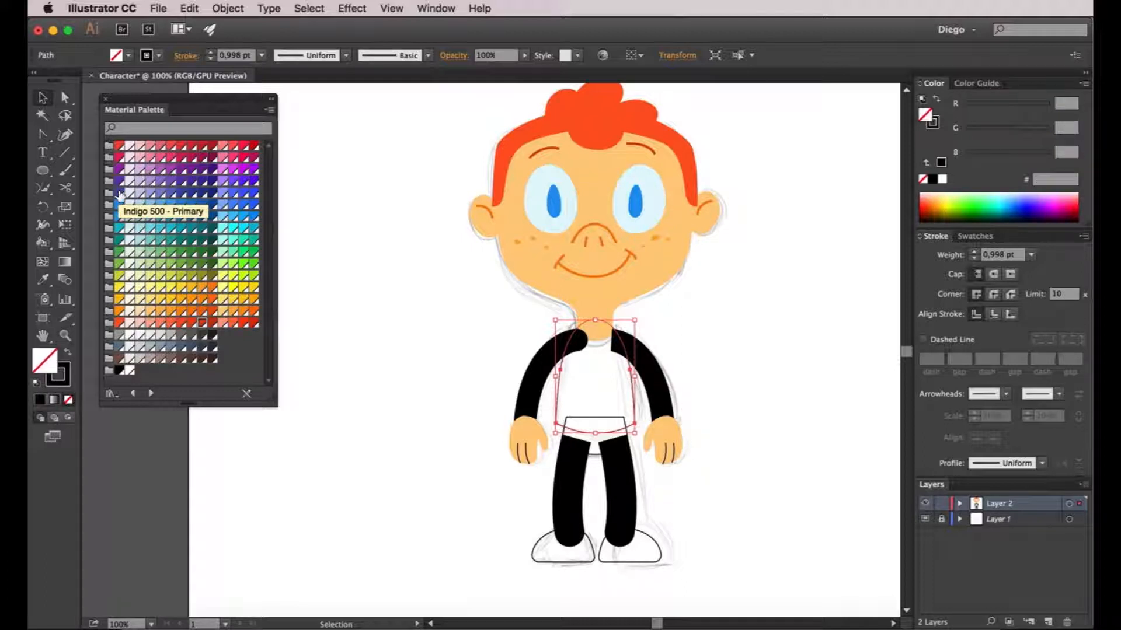
left_click(119, 194)
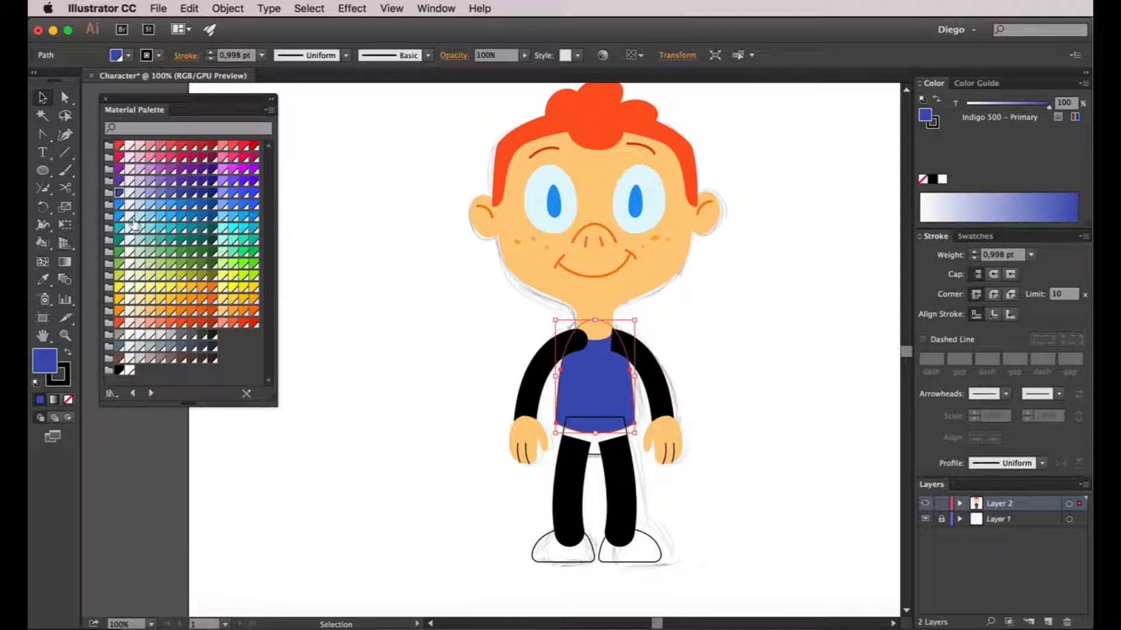
left_click(120, 205)
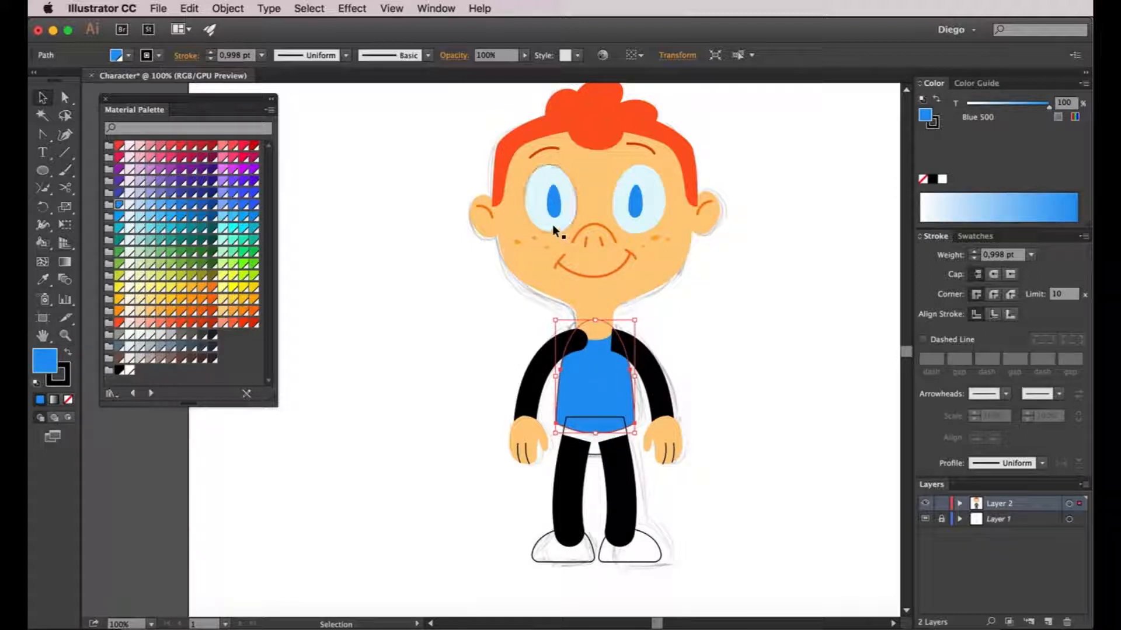
left_click(191, 205)
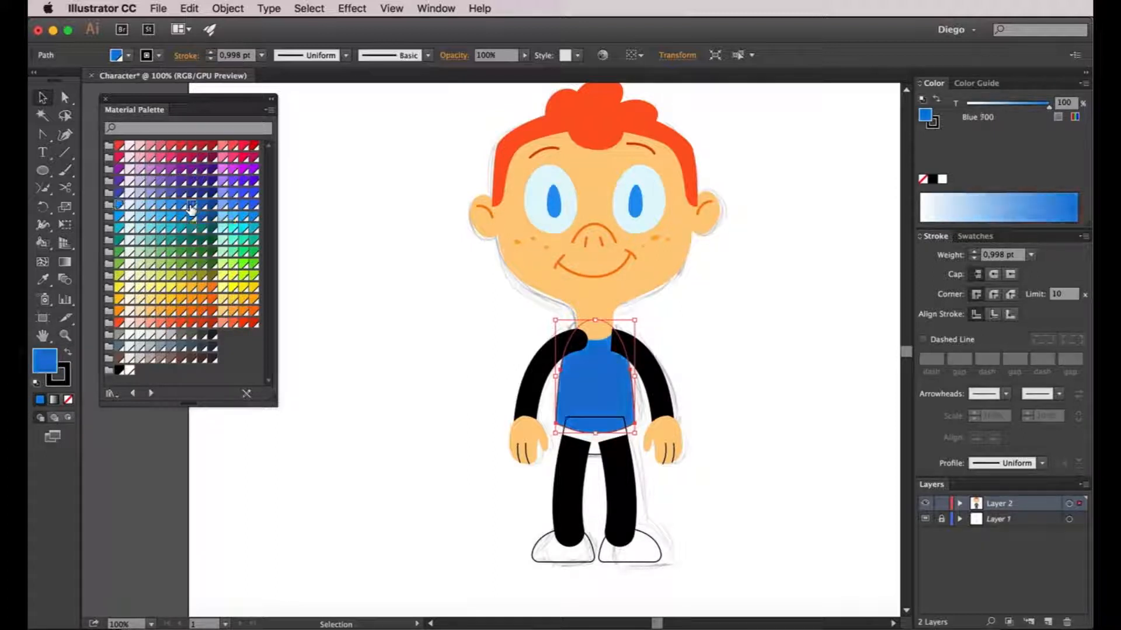
left_click(356, 310)
left_click(608, 400)
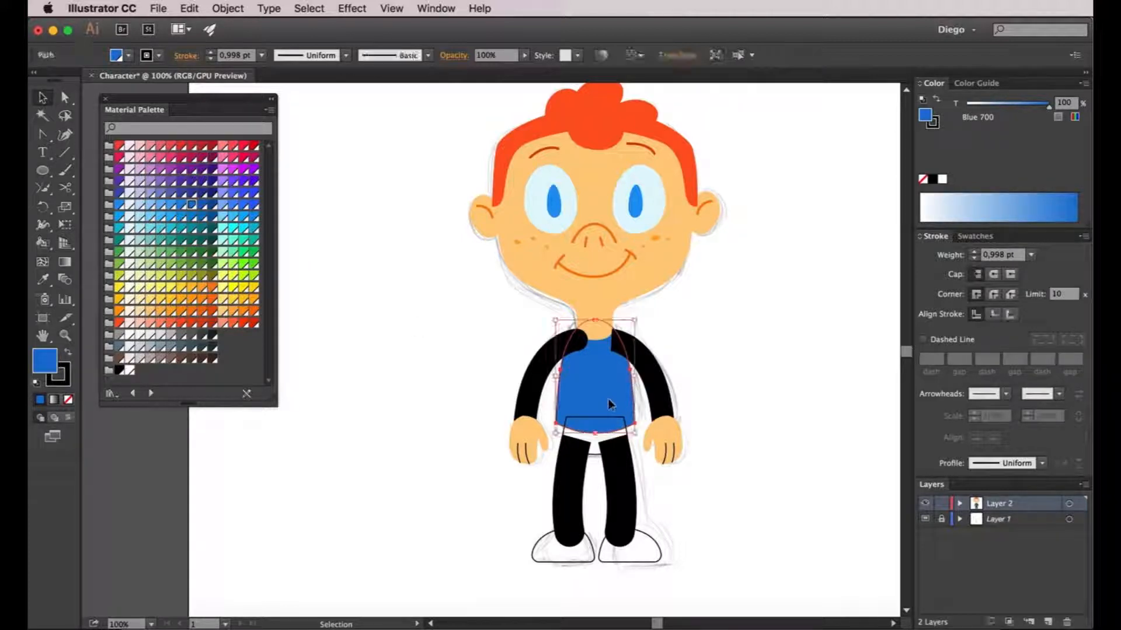
left_click(120, 252)
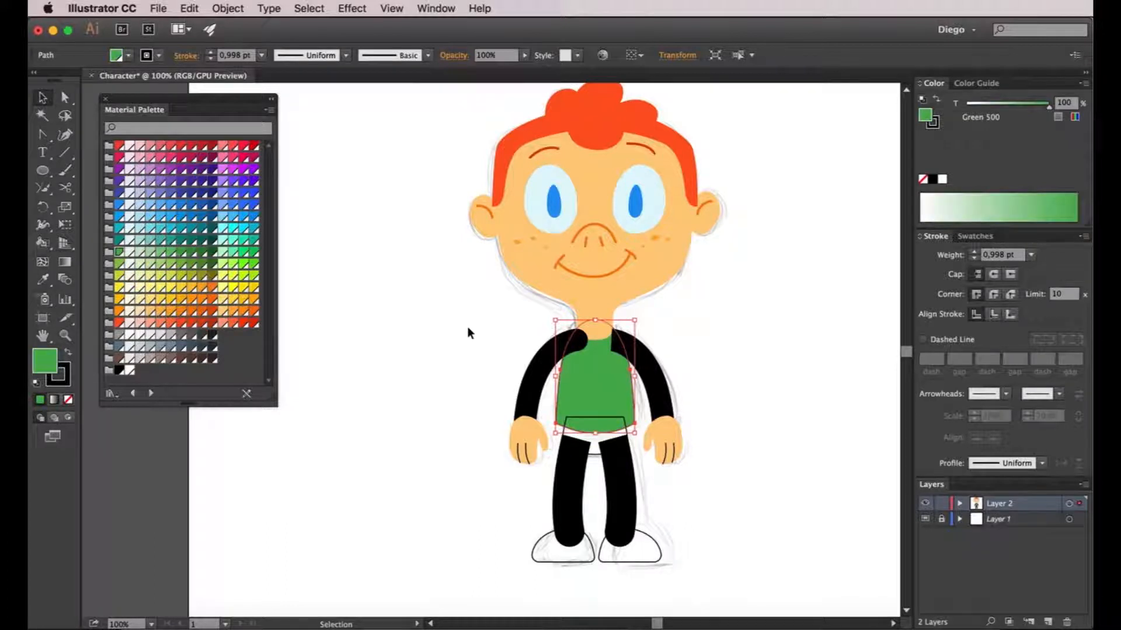
Turn the black sleeve strokes Green 500 to match the shirt
scroll(453, 335, "up", 1)
left_click(557, 357)
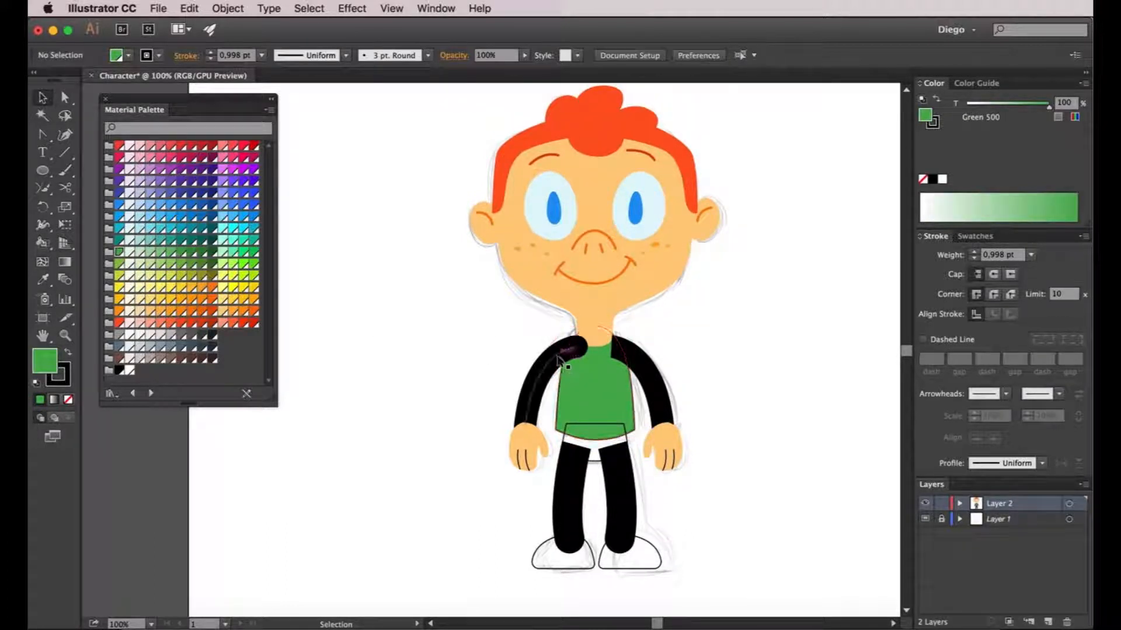
left_click(571, 398)
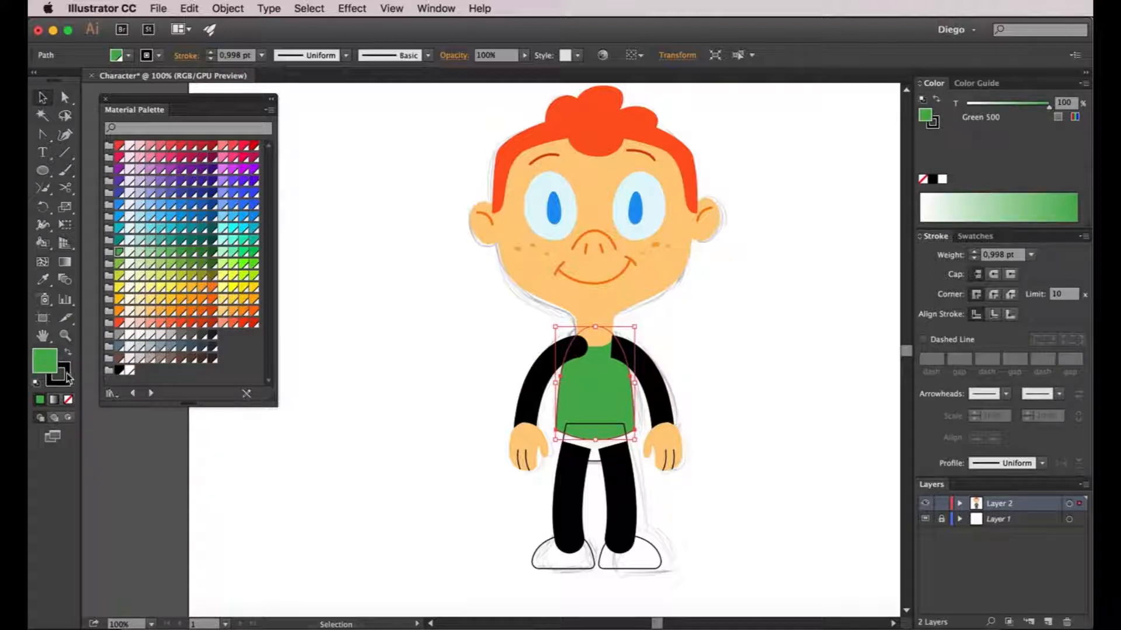
left_click_drag(44, 361, 528, 380)
key("a")
left_click(570, 494)
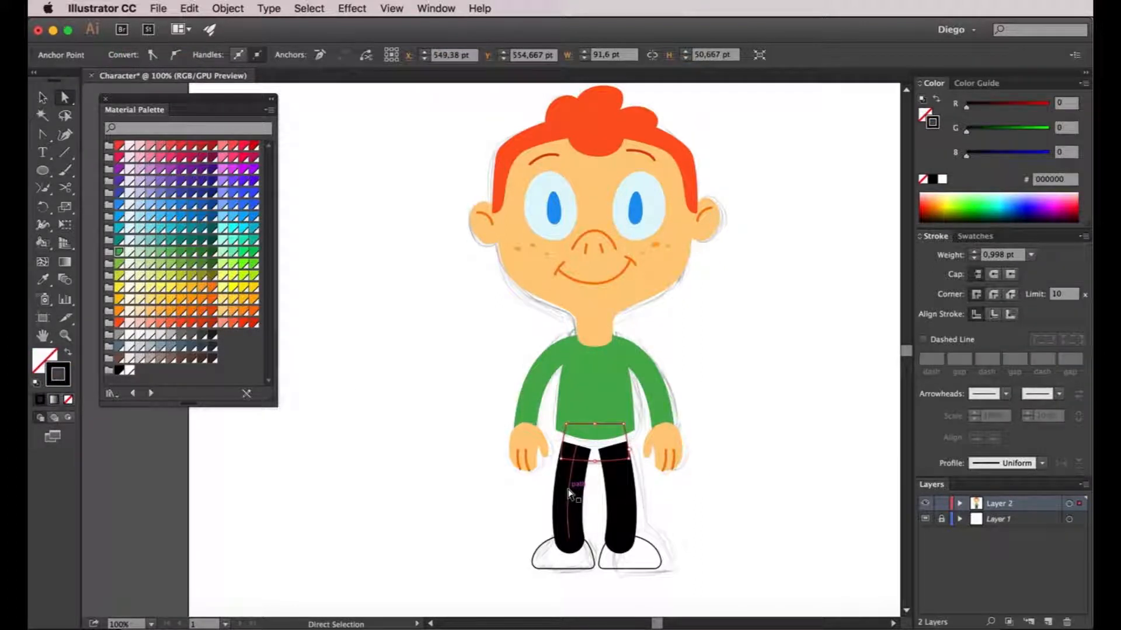
left_click(651, 503)
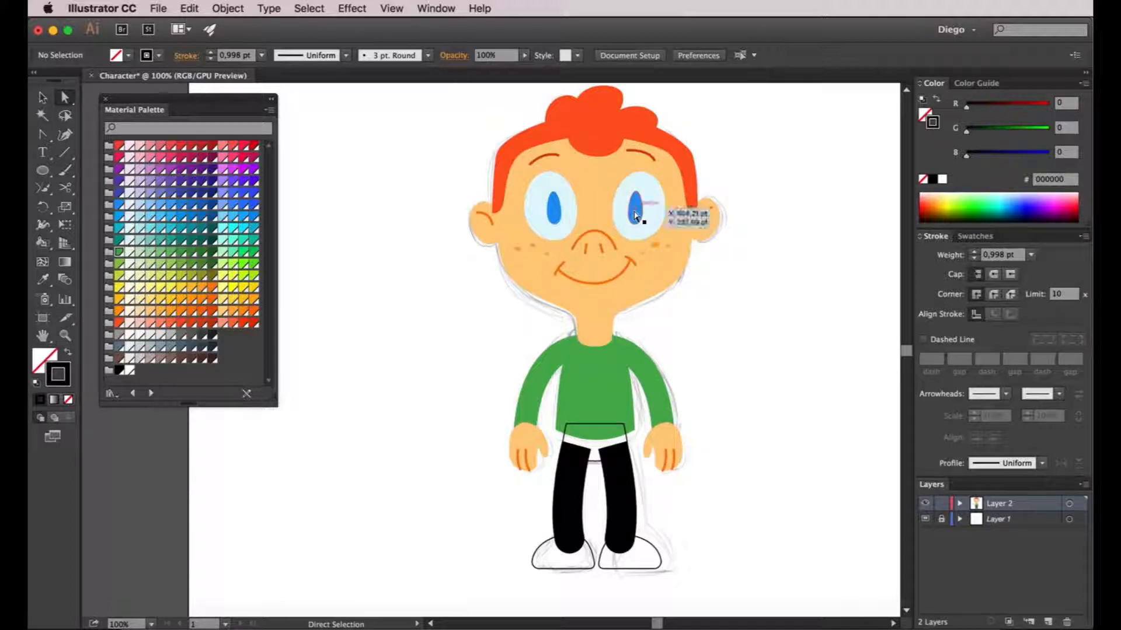
Send the pants top to the back and fill it with the eye's blue using the Eyedropper
key("v")
left_click(606, 425)
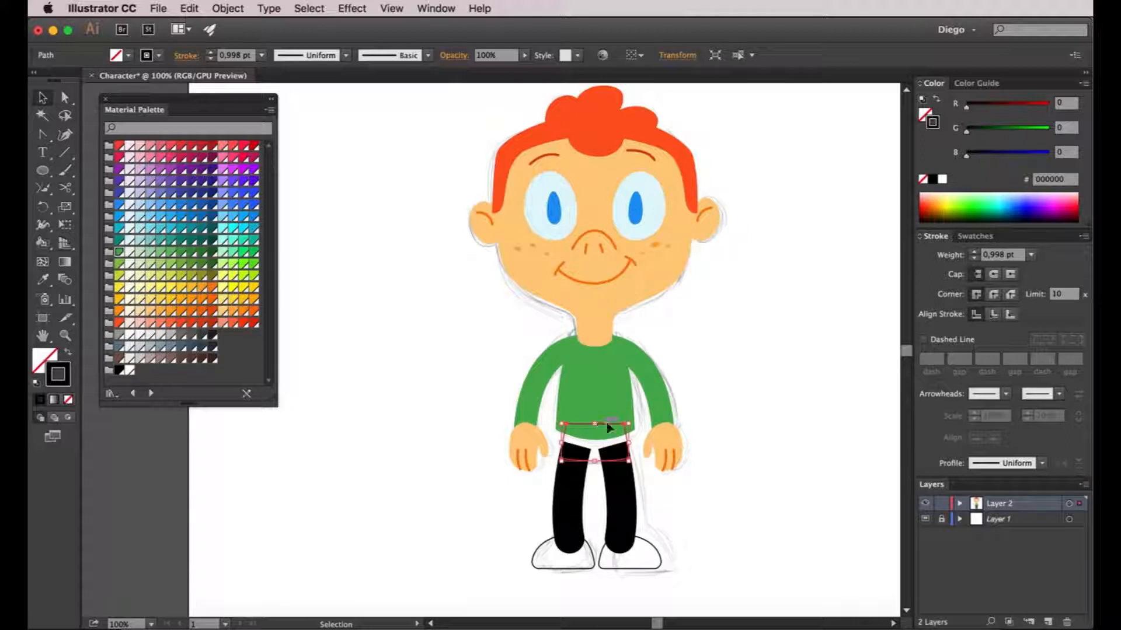
left_click(222, 11)
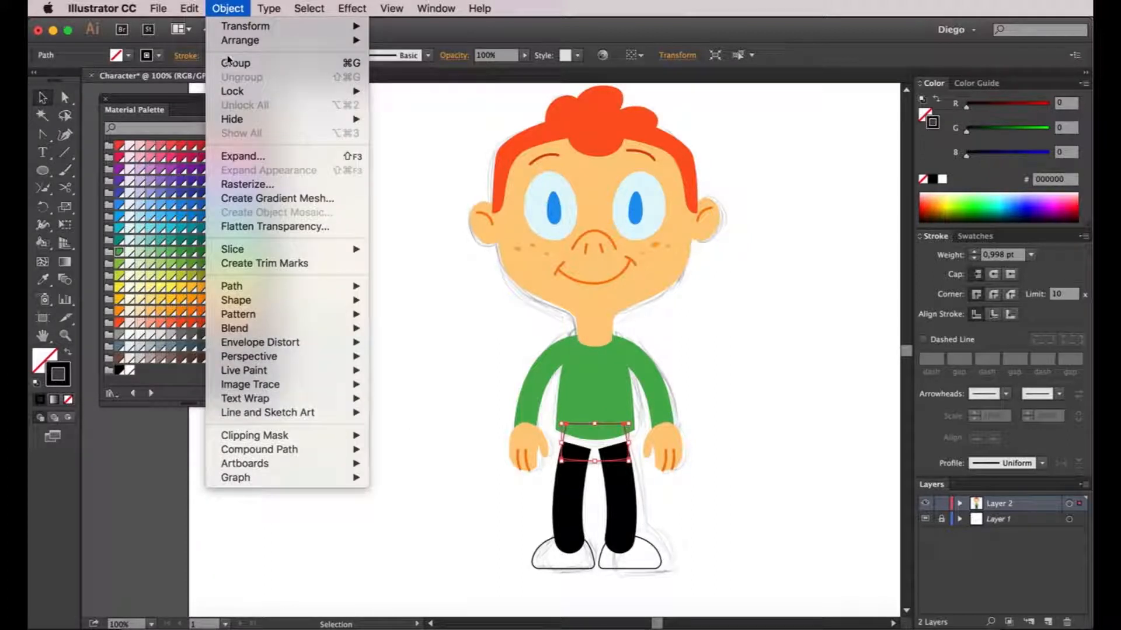
mouse_move(239, 40)
left_click(433, 83)
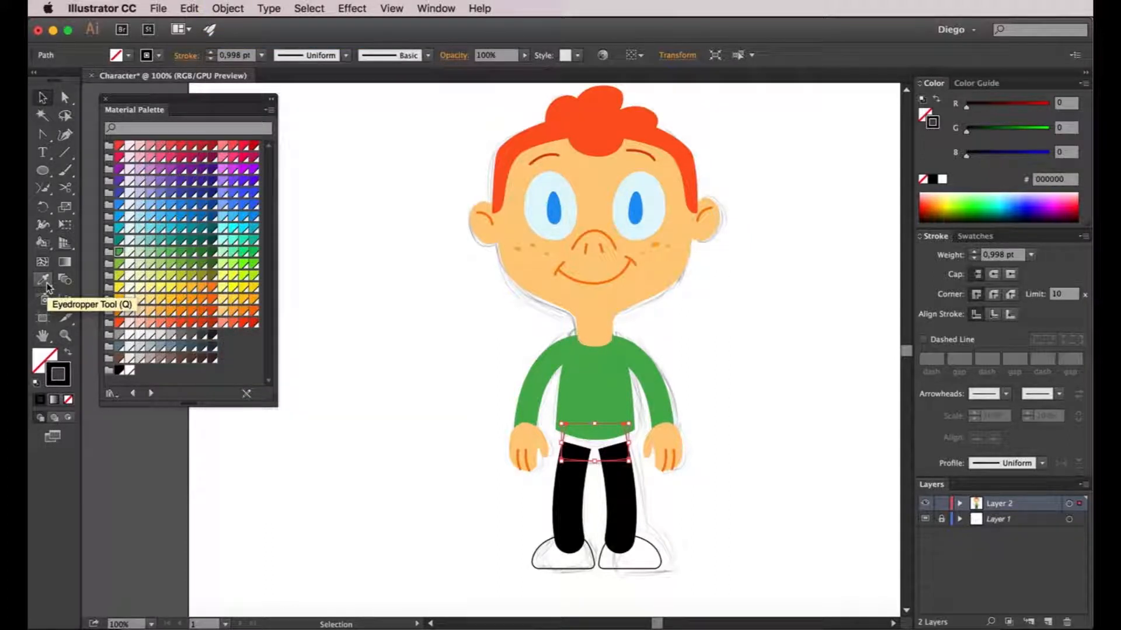
left_click(45, 281)
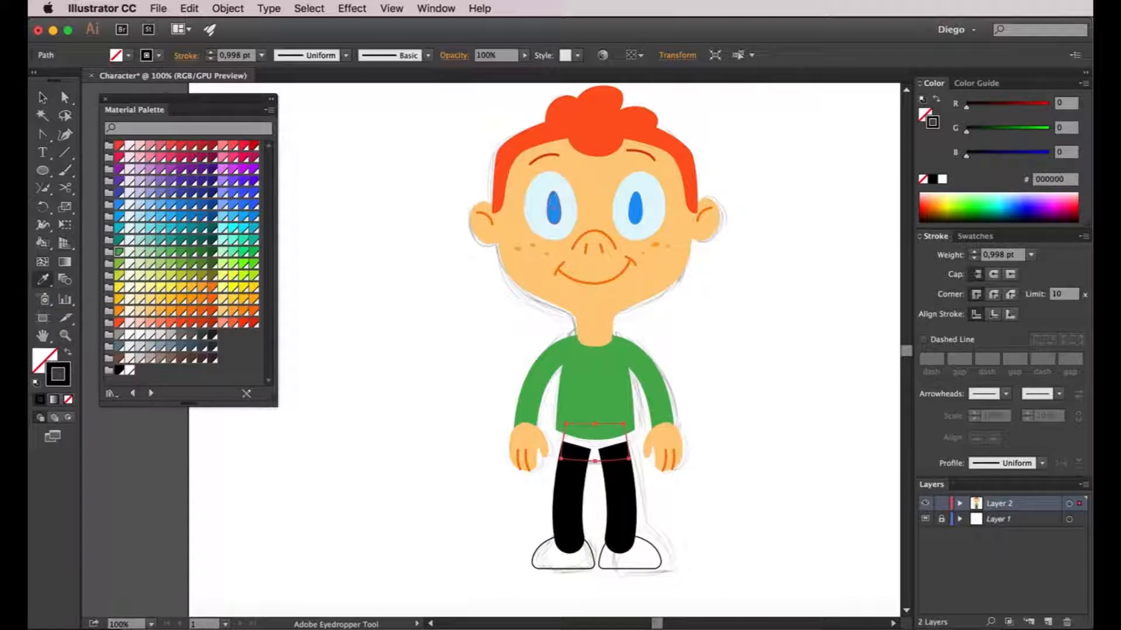
left_click(548, 212)
left_click(425, 375, "ctrl")
Make the leg stroke the same blue as the eye with the Eyedropper
key("v")
mouse_move(508, 489)
left_mouse_down()
mouse_move(768, 493)
mouse_move(729, 516)
mouse_move(706, 506)
left_mouse_up()
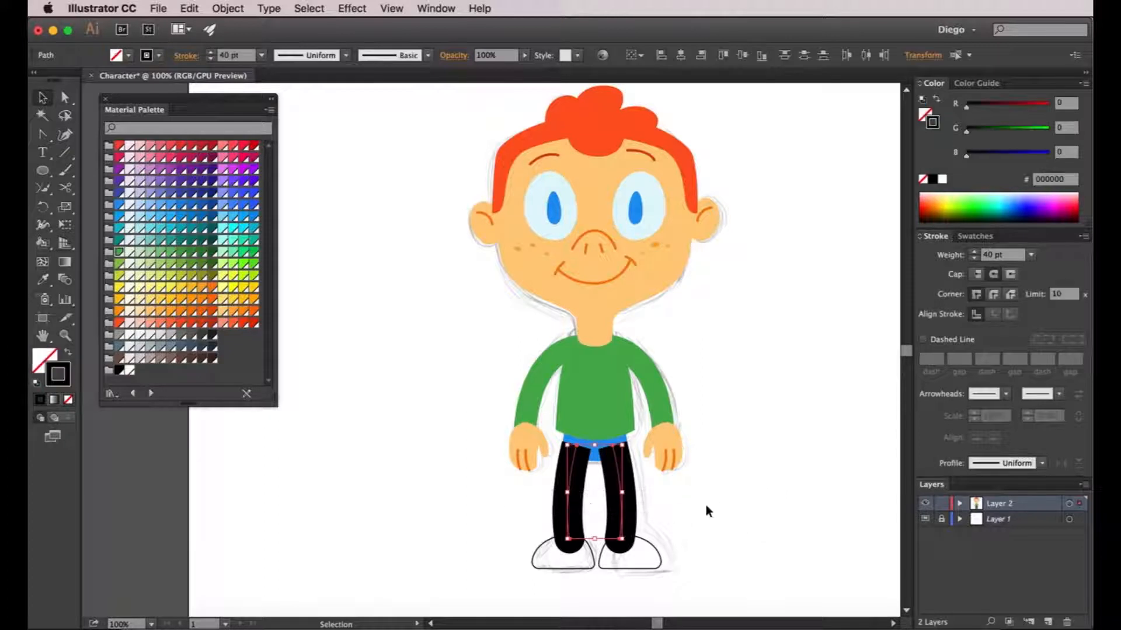
left_click(45, 284)
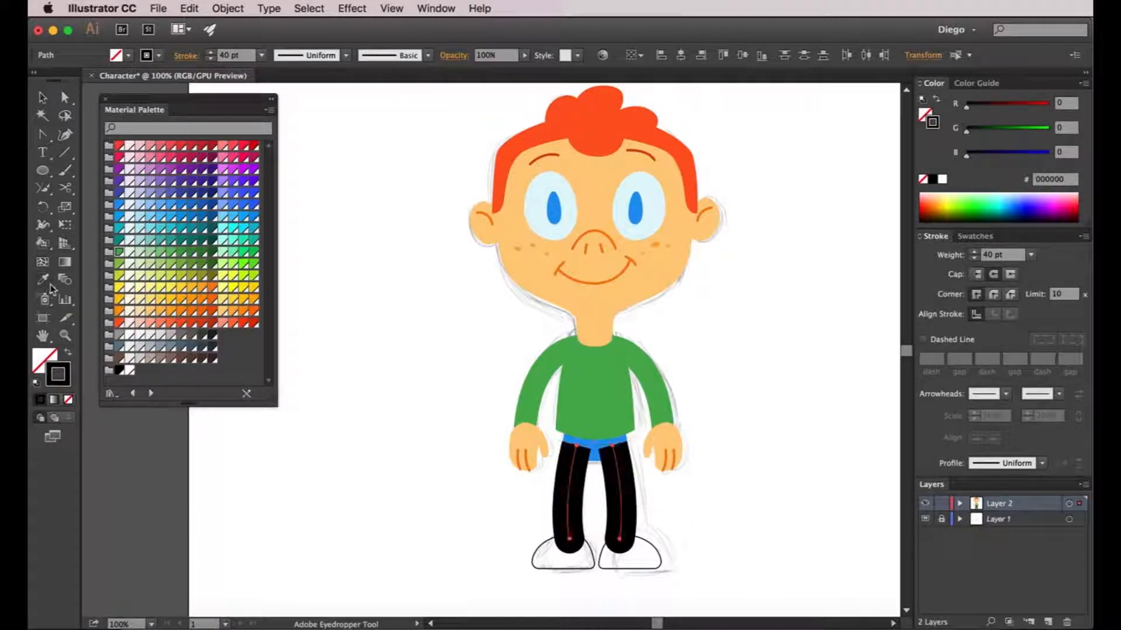
left_click(559, 204)
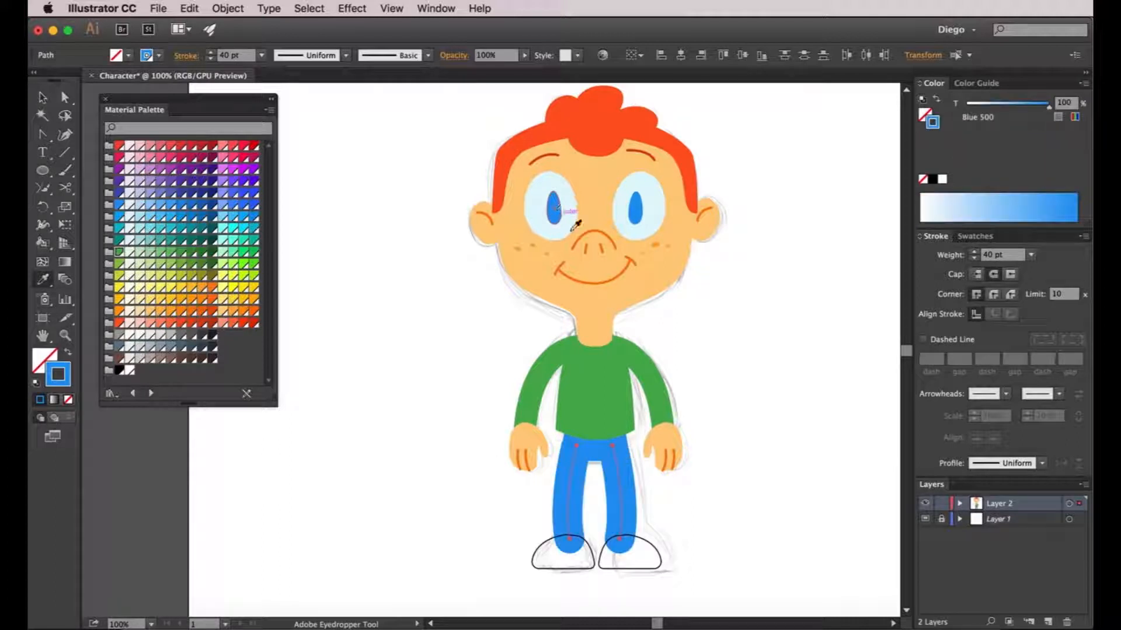
key("a")
left_click(752, 494)
Fill the shoes with Grey 800 and set their stroke to None
key("v")
key("super+equal")
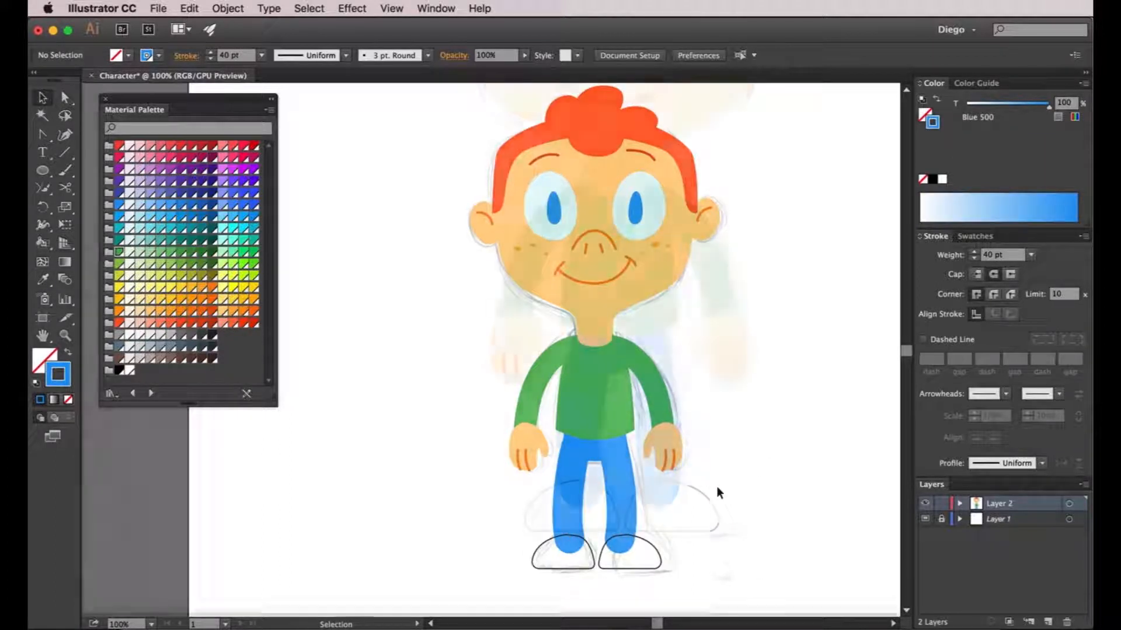
left_click(556, 517)
key("super+minus")
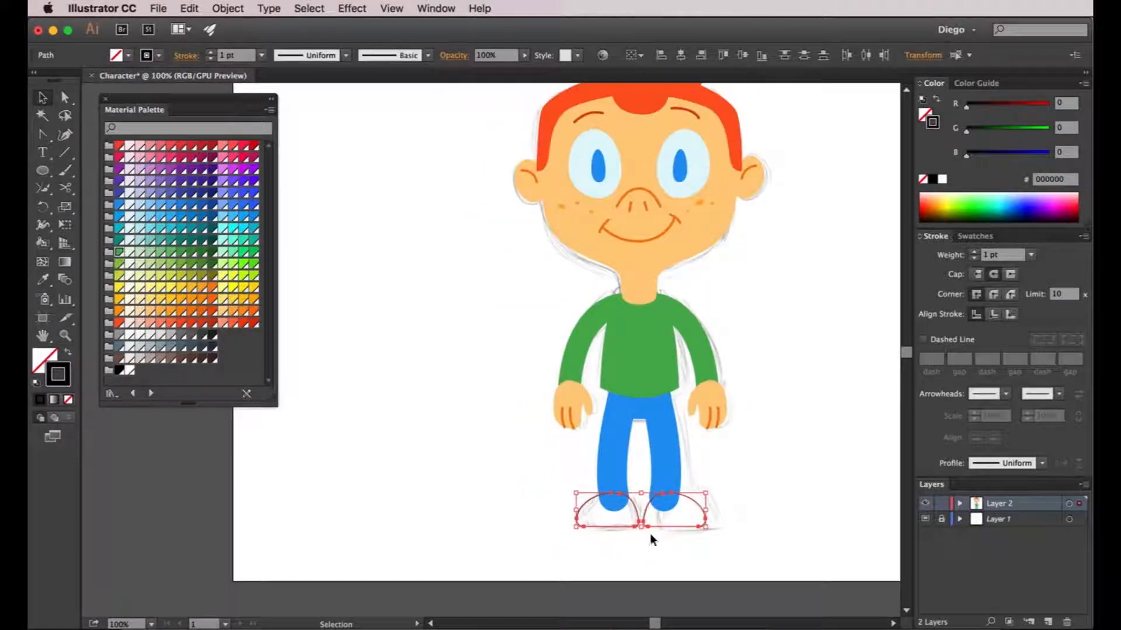
left_click(205, 343)
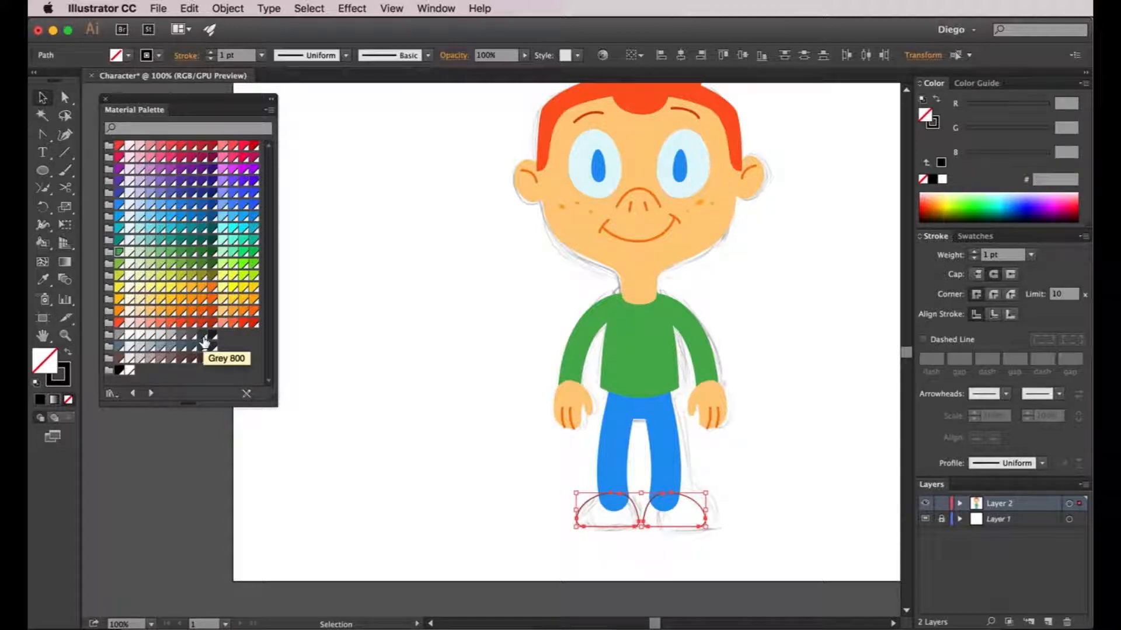
left_click(204, 339)
left_click(64, 381)
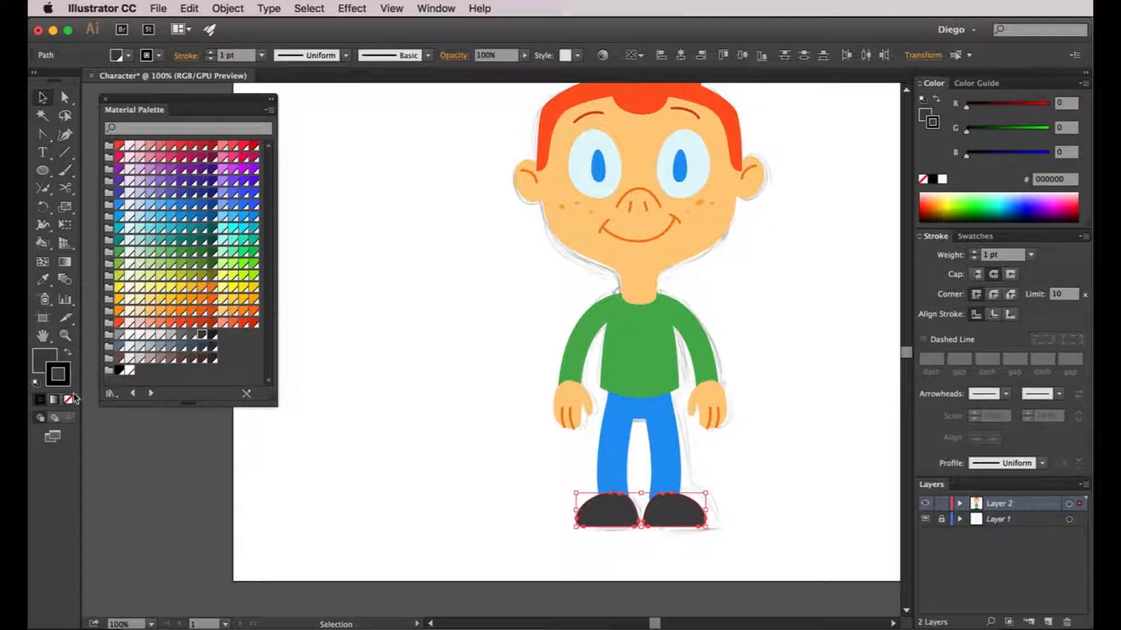
left_click(68, 399)
left_click(401, 448)
key("super+minus")
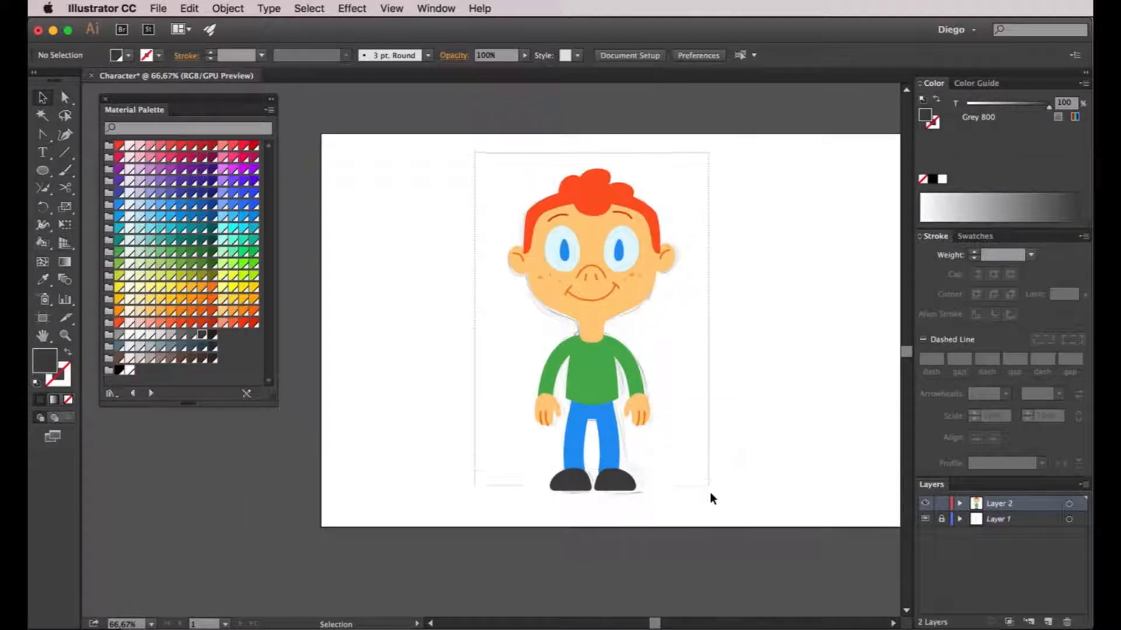
Group all of the boy's artwork and move the group toward the page's left side
key("super+a")
left_click(243, 8)
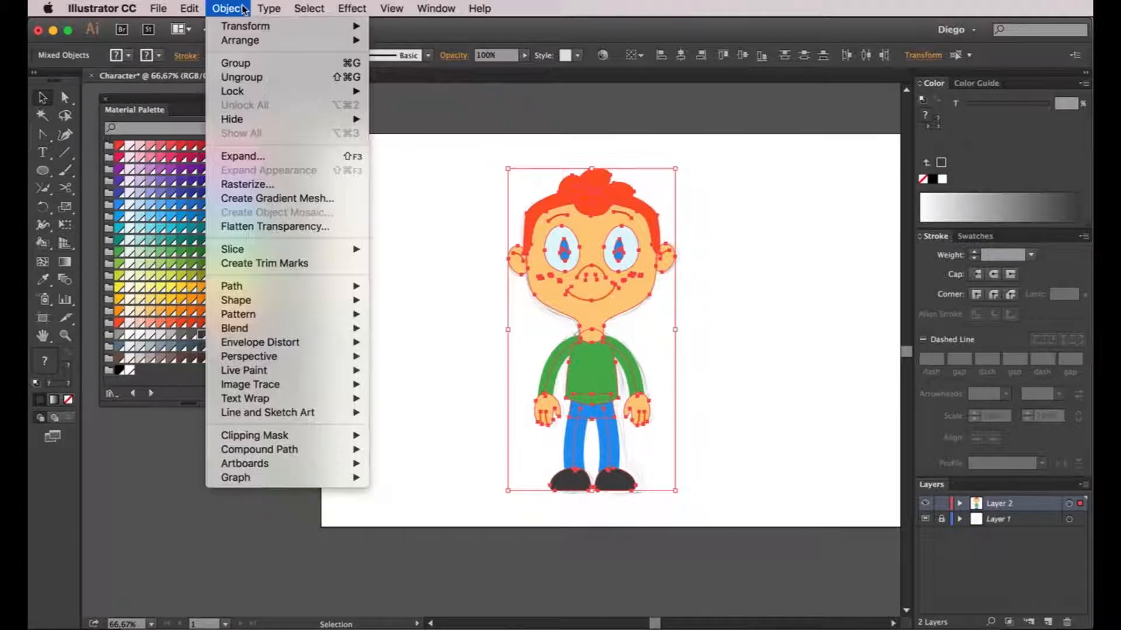
left_click(235, 63)
left_click_drag(593, 259, 369, 262)
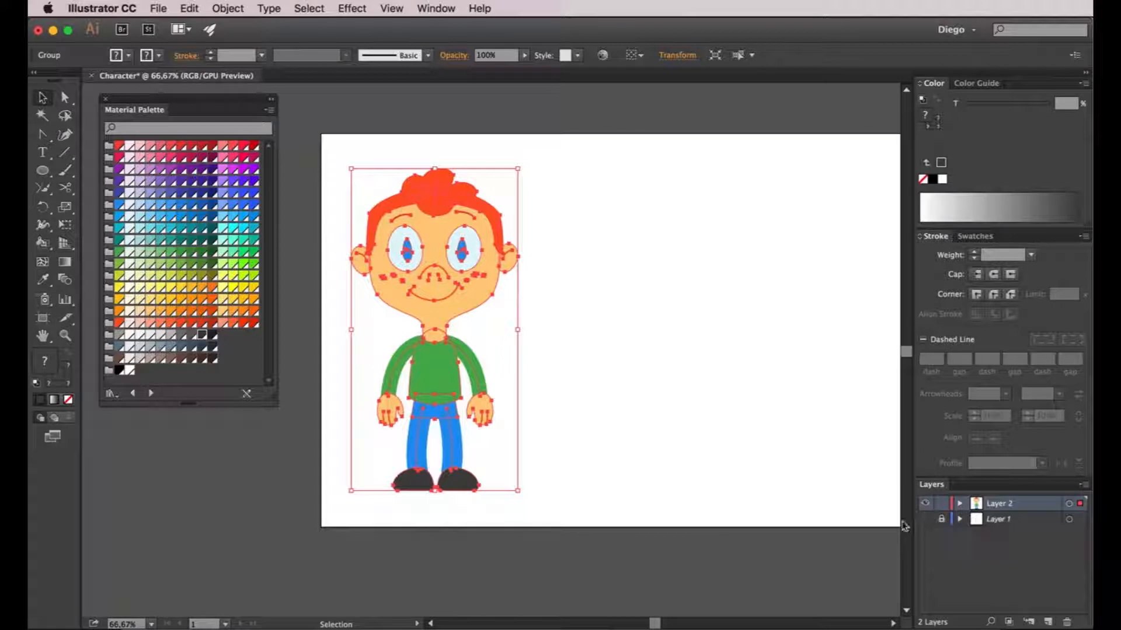
left_click(625, 323)
Alt-drag a copy of the grouped boy to the right and frame both boys
left_click(431, 264)
left_click_drag(439, 266, 631, 260)
left_click(785, 279)
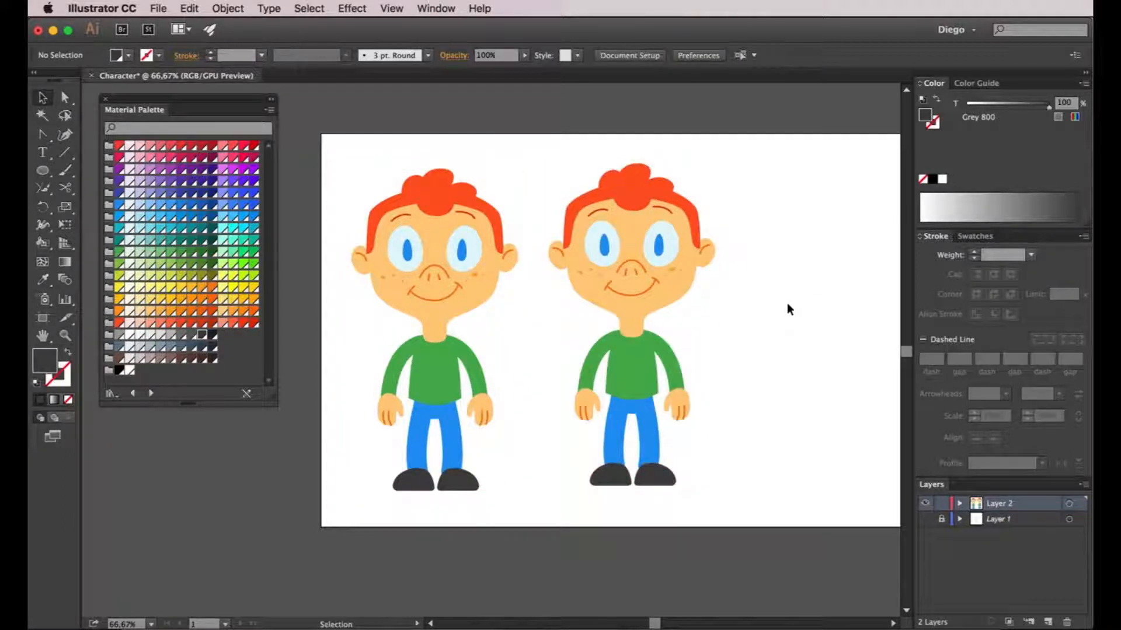
key("space")
left_click_drag(781, 298, 748, 286)
Zoom in on the second boy and add a new Layer 3 on top
key("a")
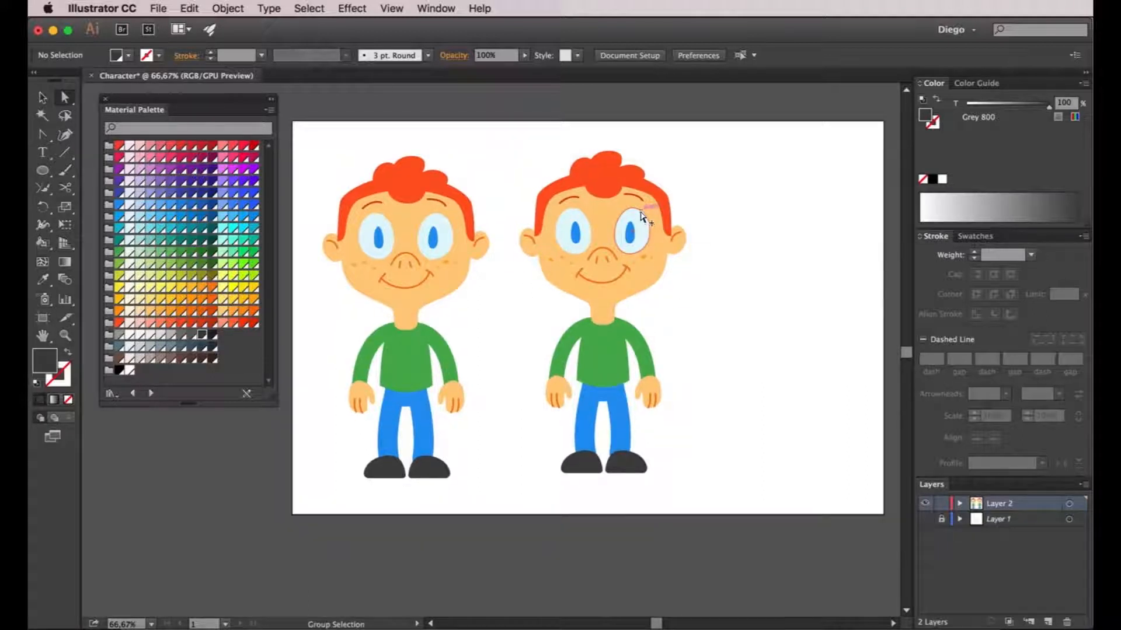
scroll(645, 220, "up", 1)
key("space")
left_click_drag(676, 338, 708, 362)
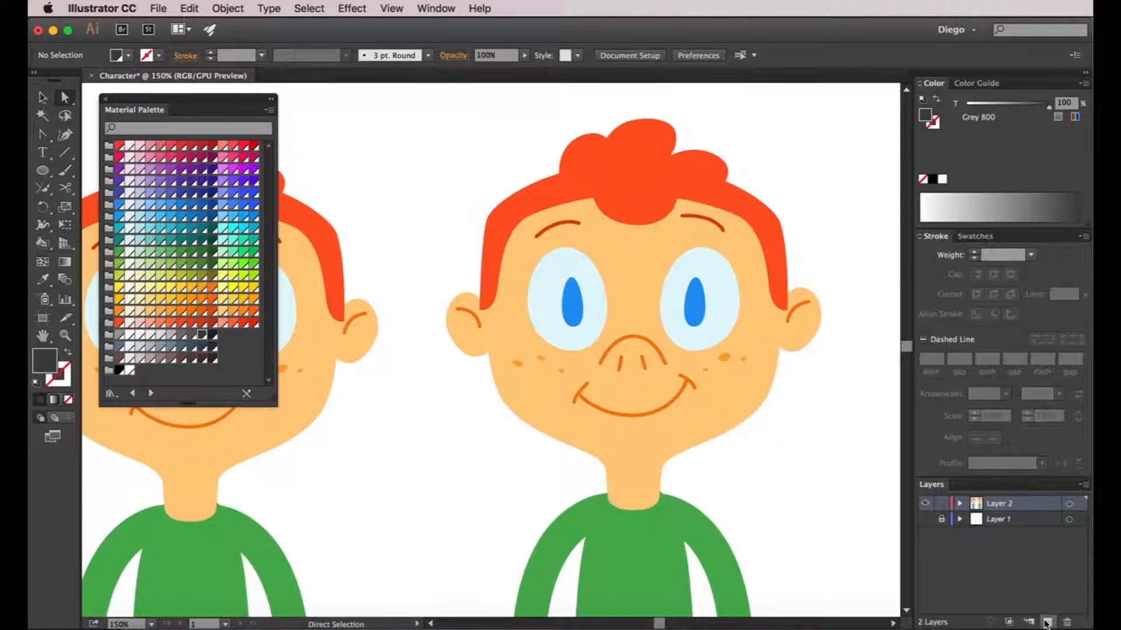
left_click(1046, 622)
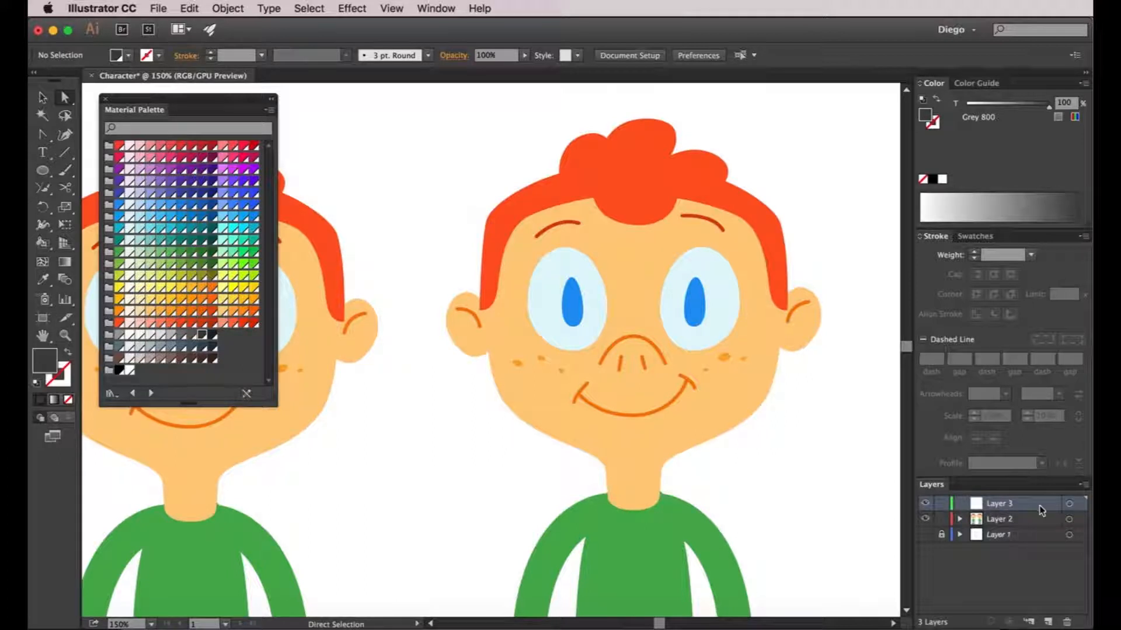
Move the second boy's face shape onto Layer 3 and swap its fill and stroke
scroll(811, 492, "right", 3)
left_click(686, 392)
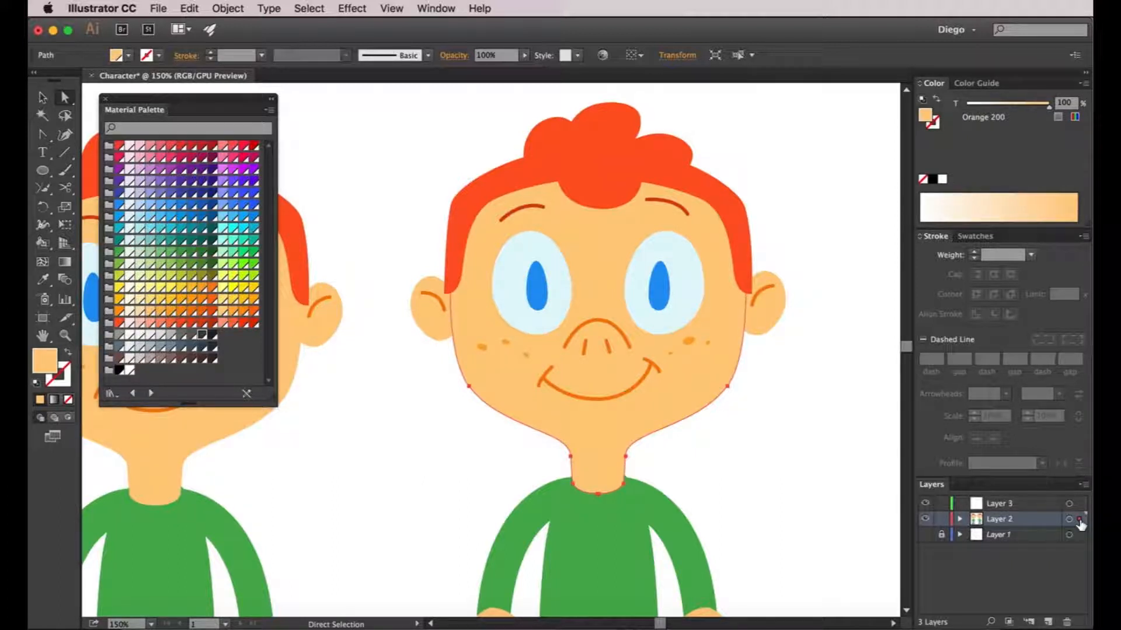
left_click_drag(1080, 520, 1080, 506)
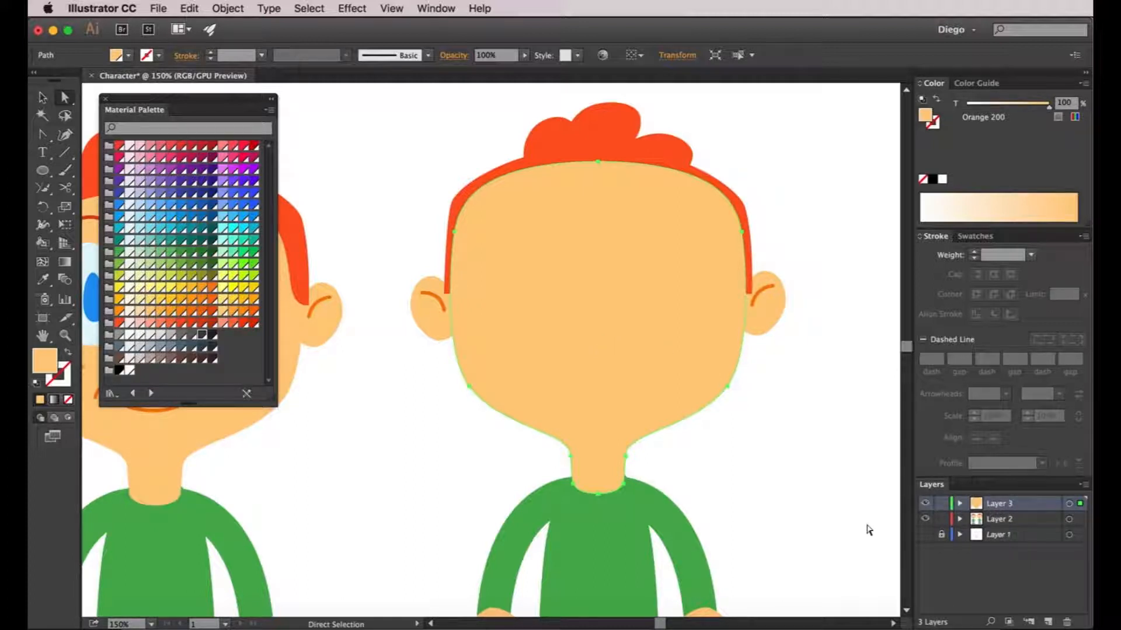
left_click(67, 356)
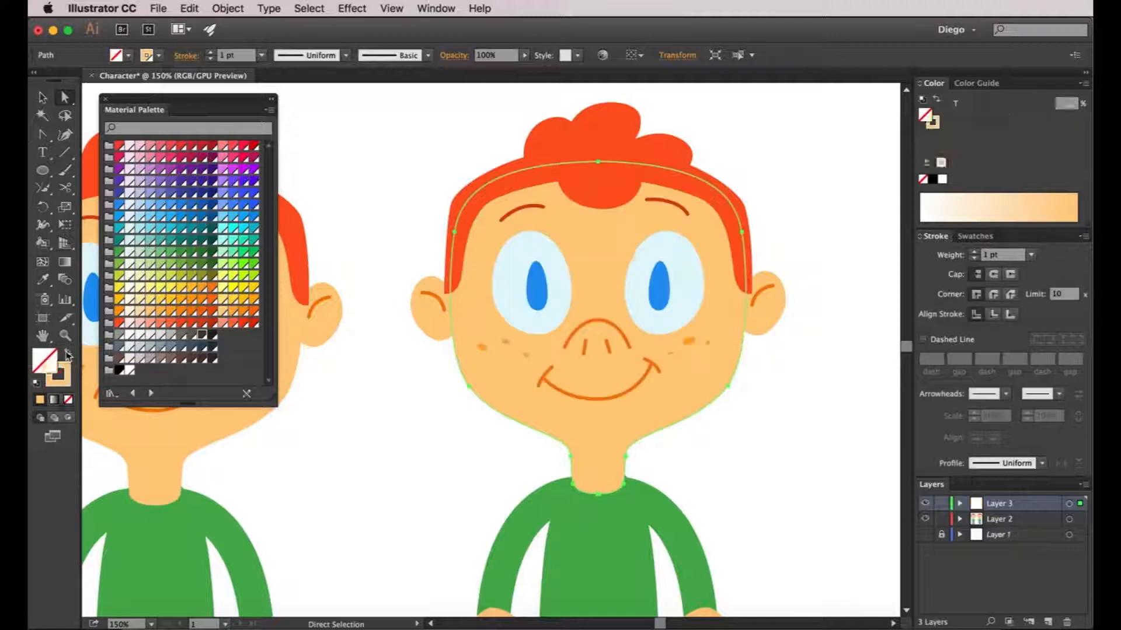
Give the face outline a Grey 800 stroke of 3 pt
left_click(202, 336)
left_click(975, 253)
left_click(975, 253)
key("v")
left_click(816, 231)
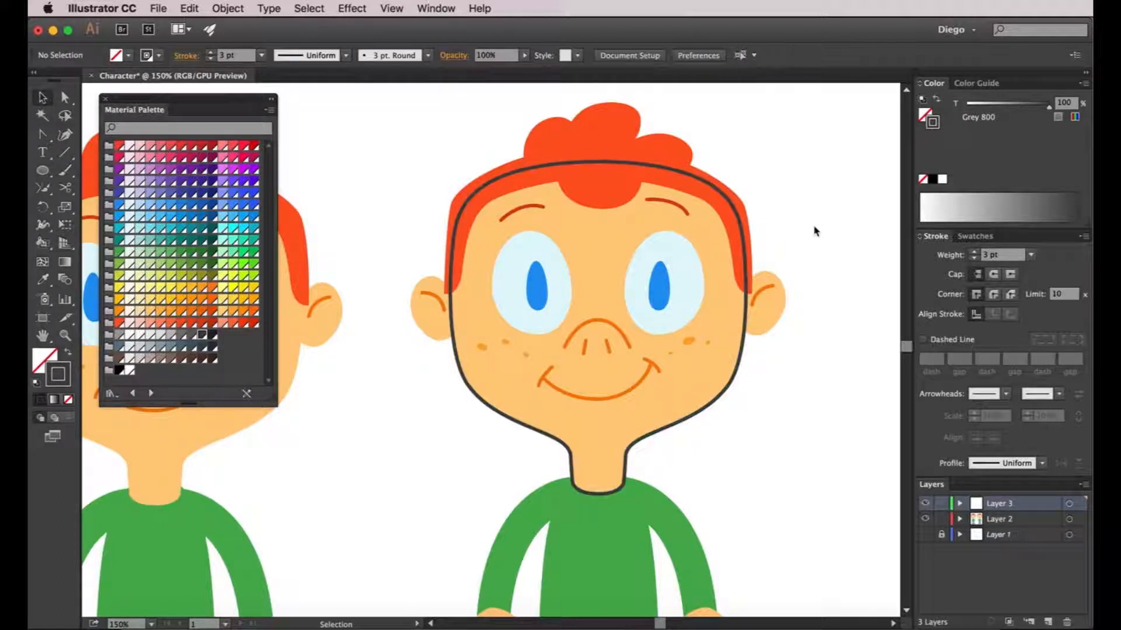
Cut the face outline at both sides with Scissors and delete the top section under the hair
left_click(747, 312)
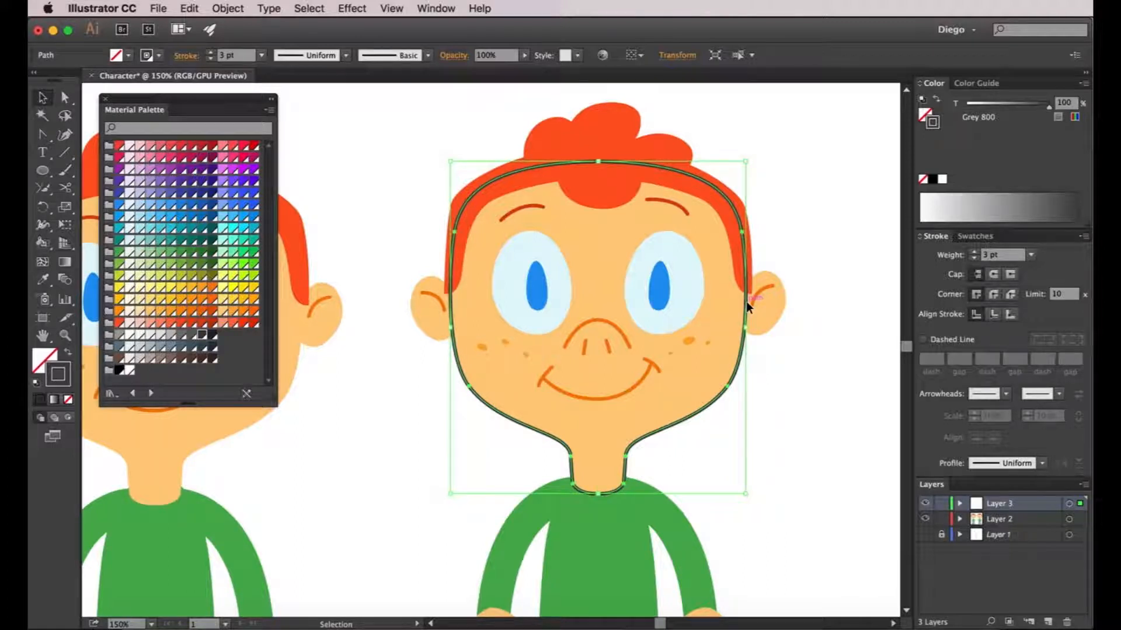
double_click(748, 306)
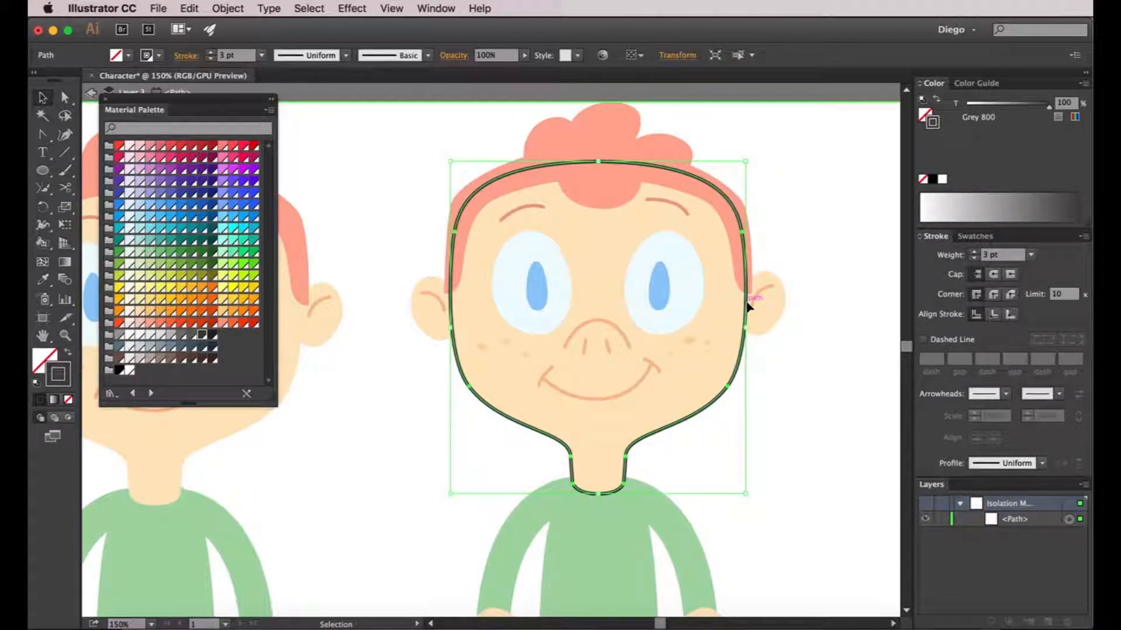
left_click(65, 188)
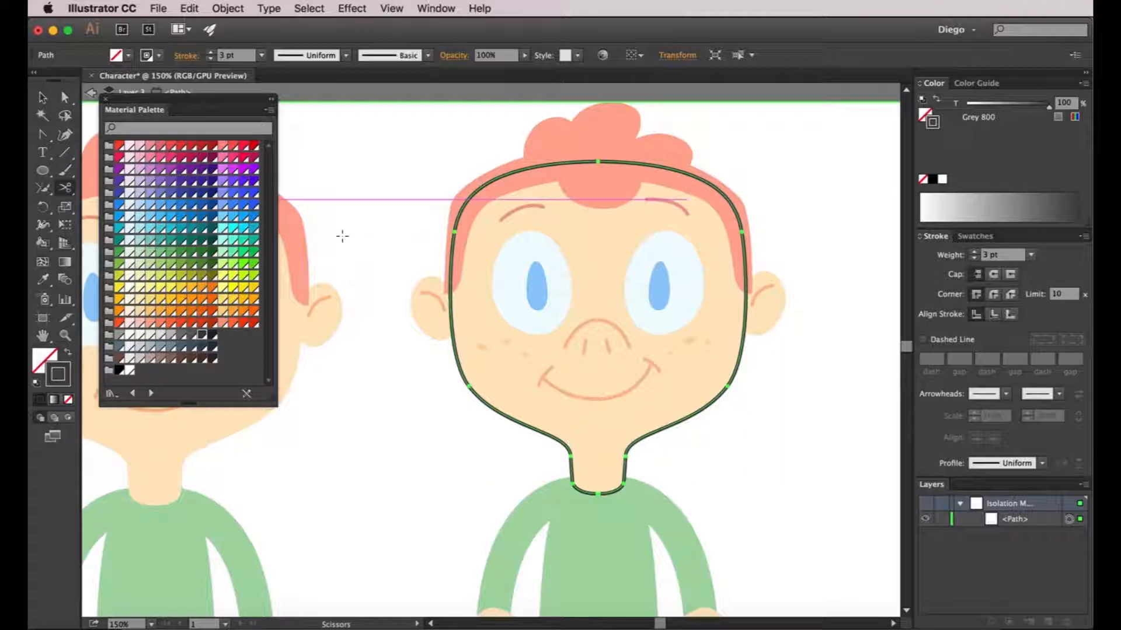
left_click(450, 292)
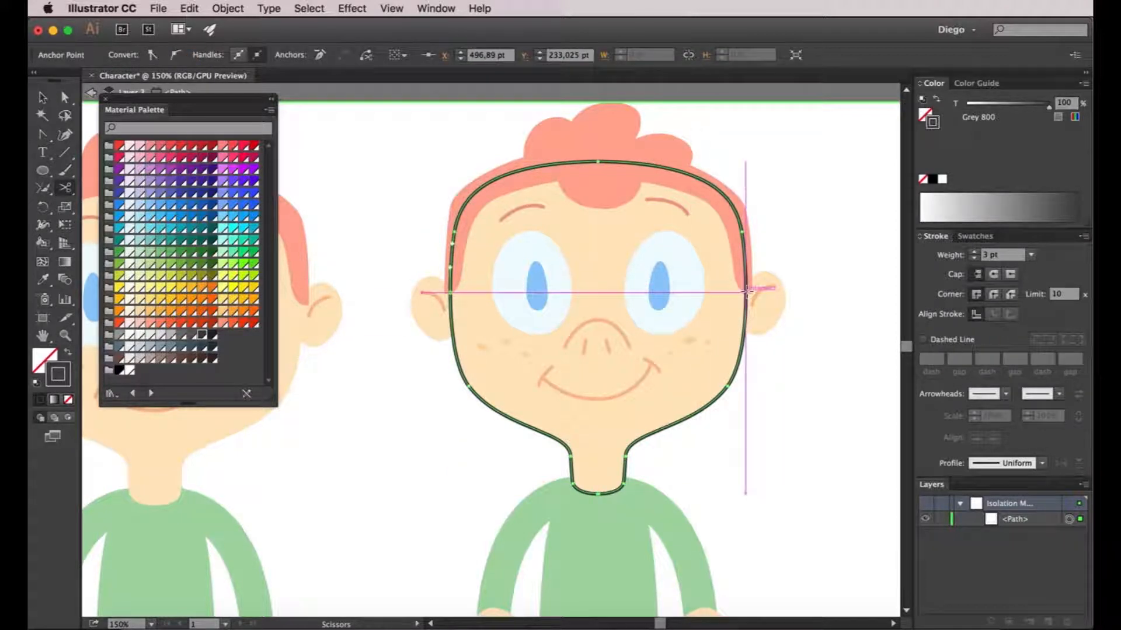
left_click(746, 291)
left_click(65, 96)
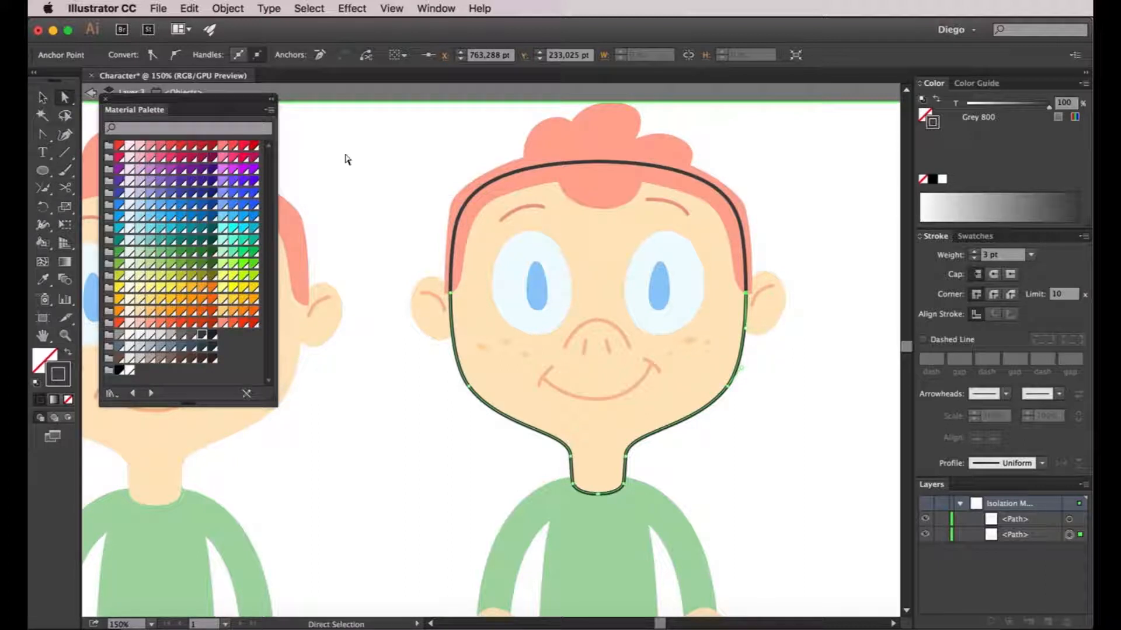
left_click(601, 163)
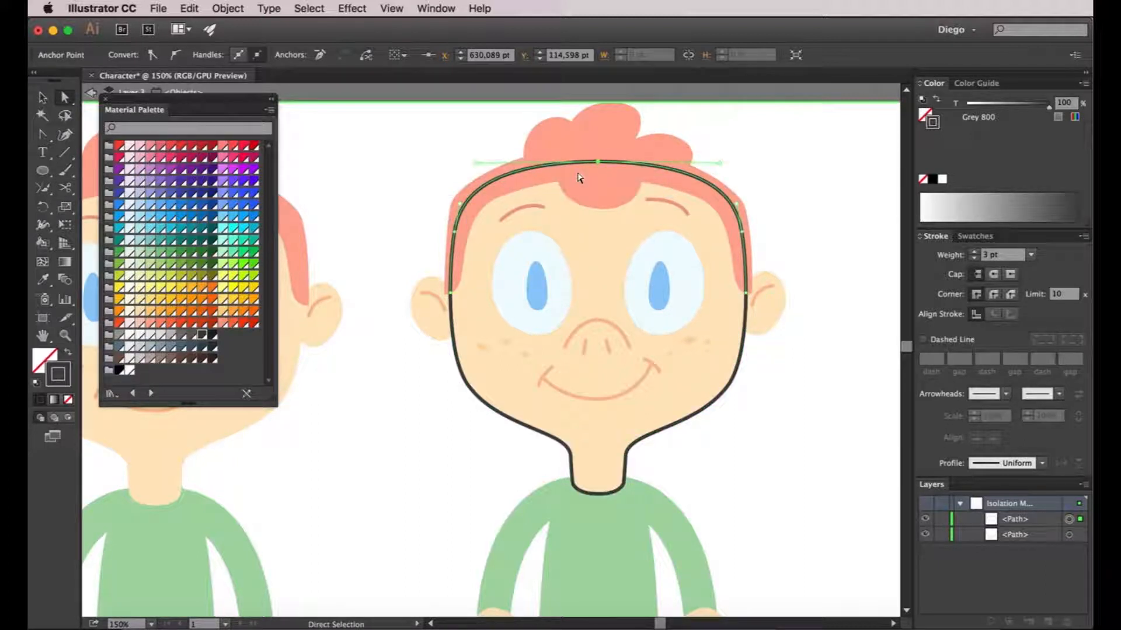
key("Delete")
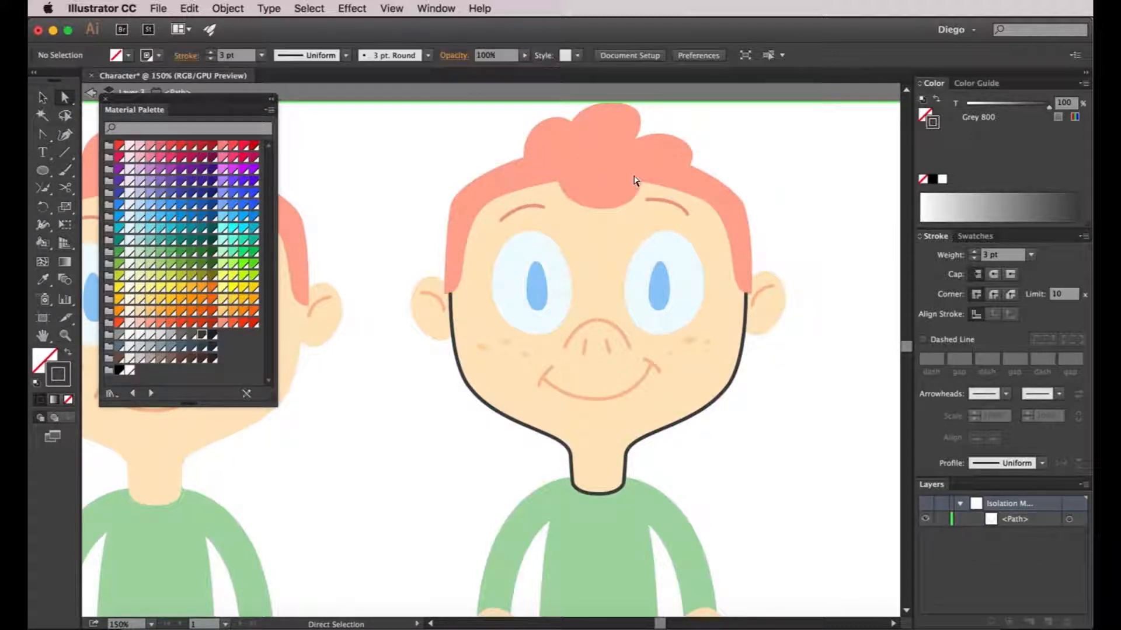
double_click(797, 212)
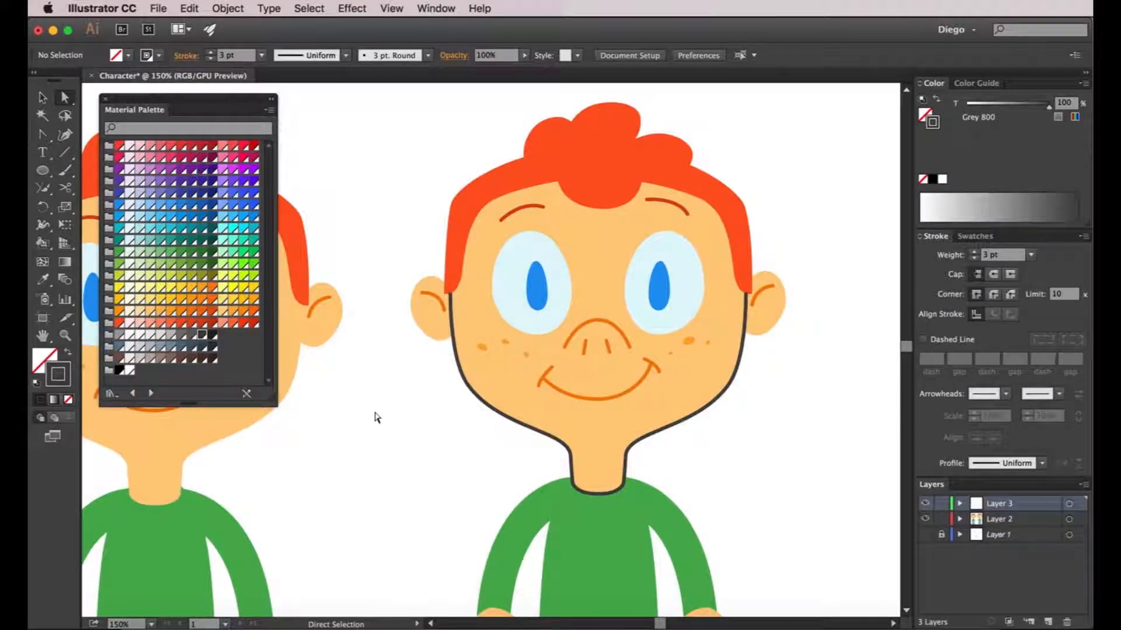
Isolate the left ear path, zoomed in close, with the Scissors tool ready
double_click(430, 327)
key("super+plus")
key("super+plus")
key("super+plus")
key("super+plus")
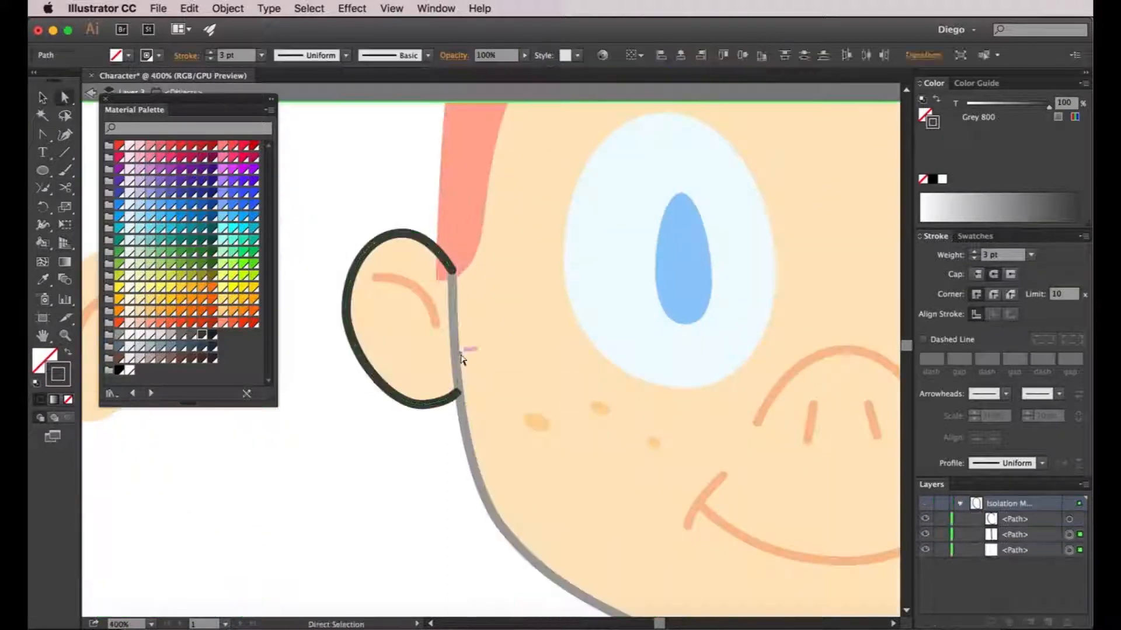
key("c")
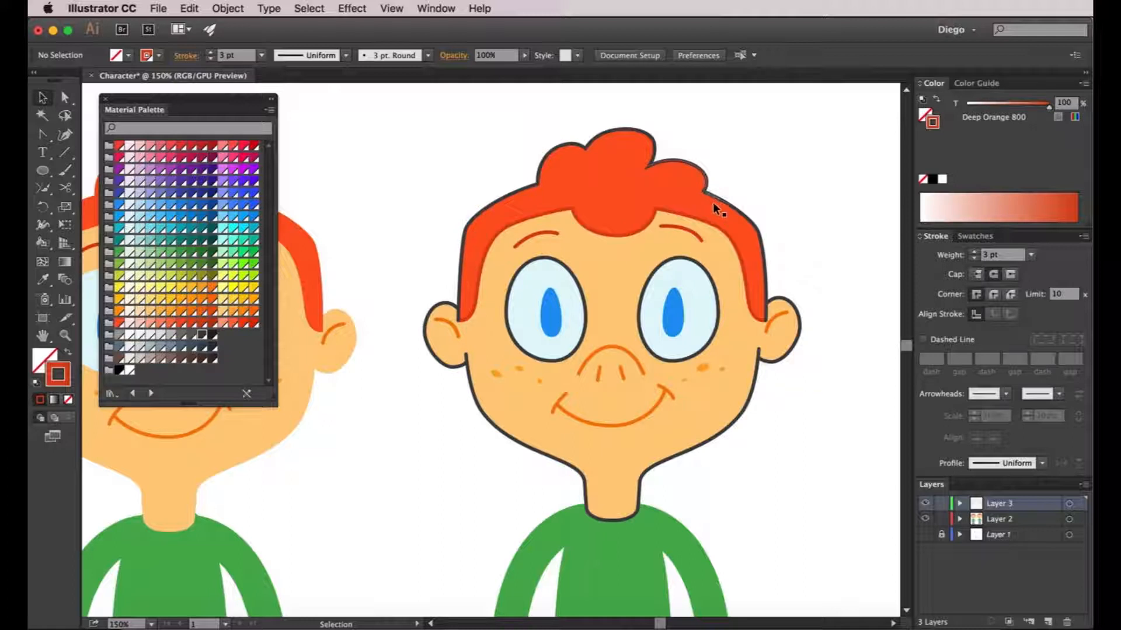
Make all of Layer 3's outlines Grey 800
key("super+equal")
left_click(1068, 503)
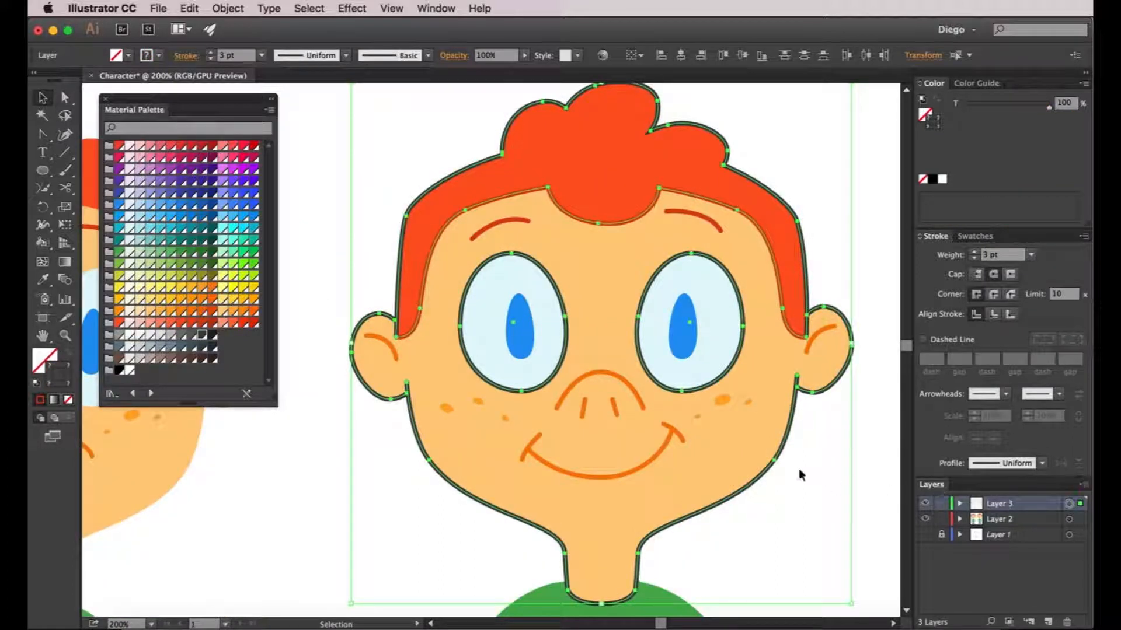
left_click(200, 340)
key("a")
left_click(280, 471)
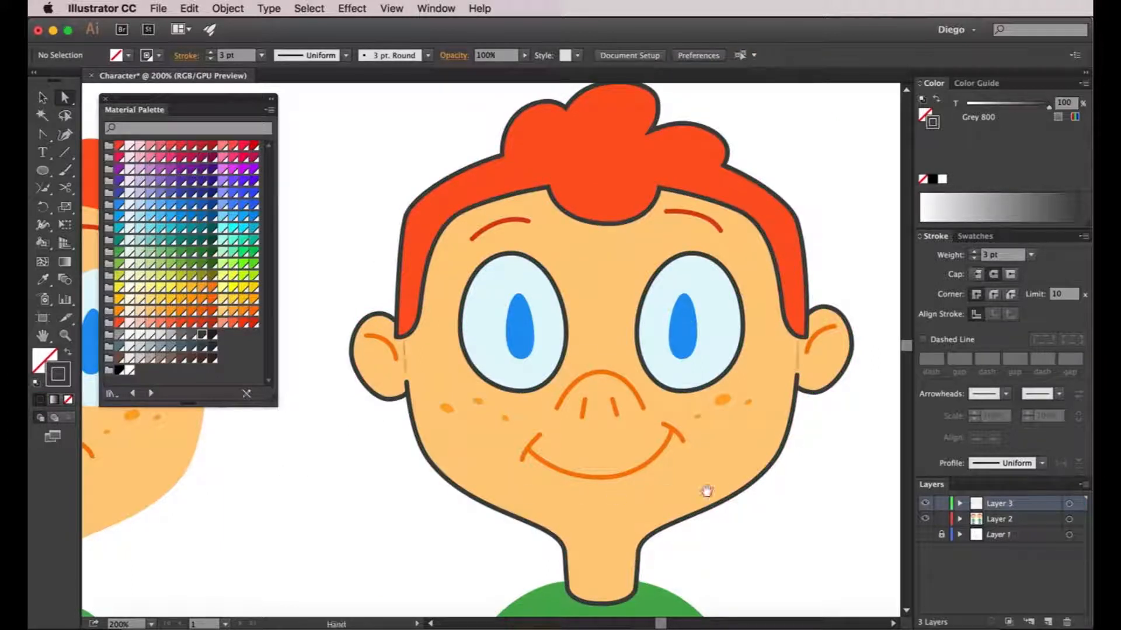
Give one boy's face and both ear outlines the ear's orange line colour with the Eyedropper
scroll(695, 500, "right", 2)
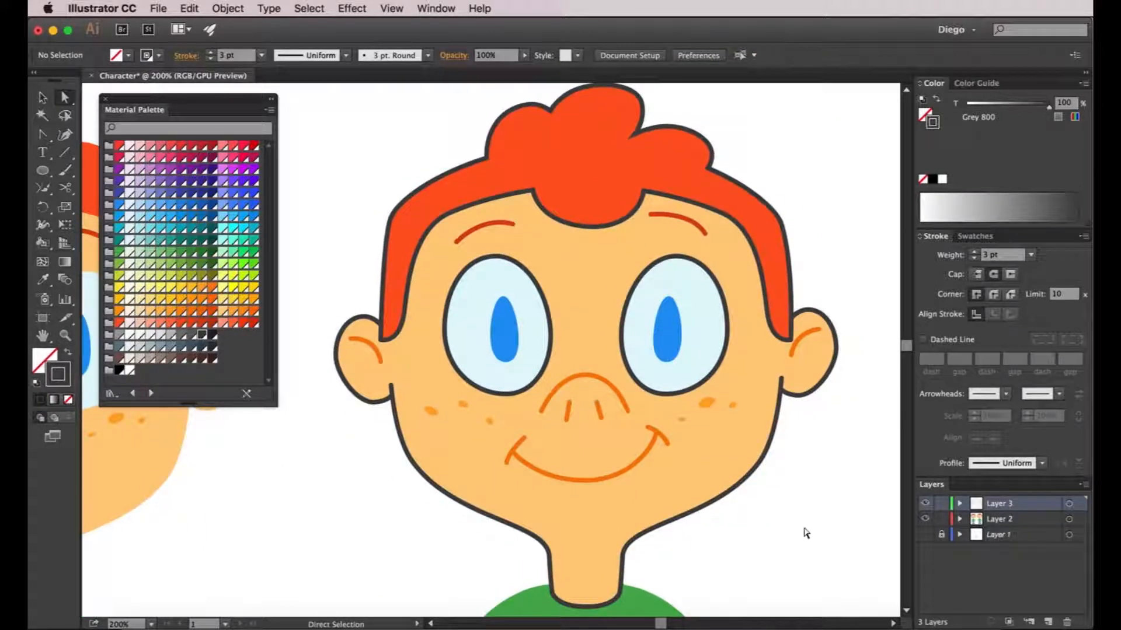
left_click(759, 465)
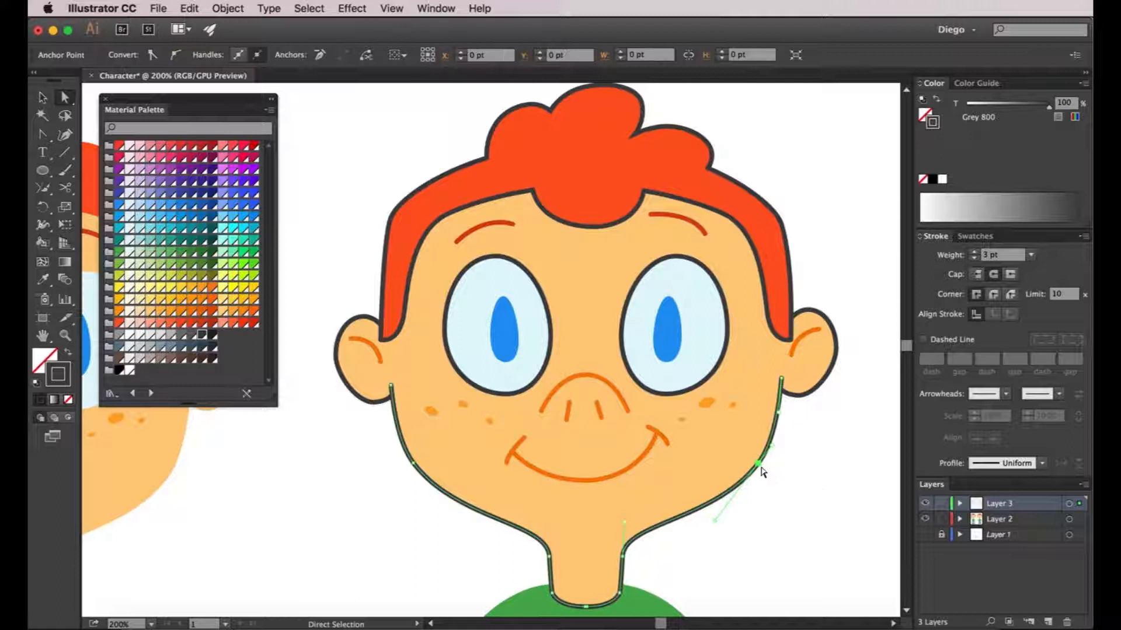
left_click(813, 394, "shift")
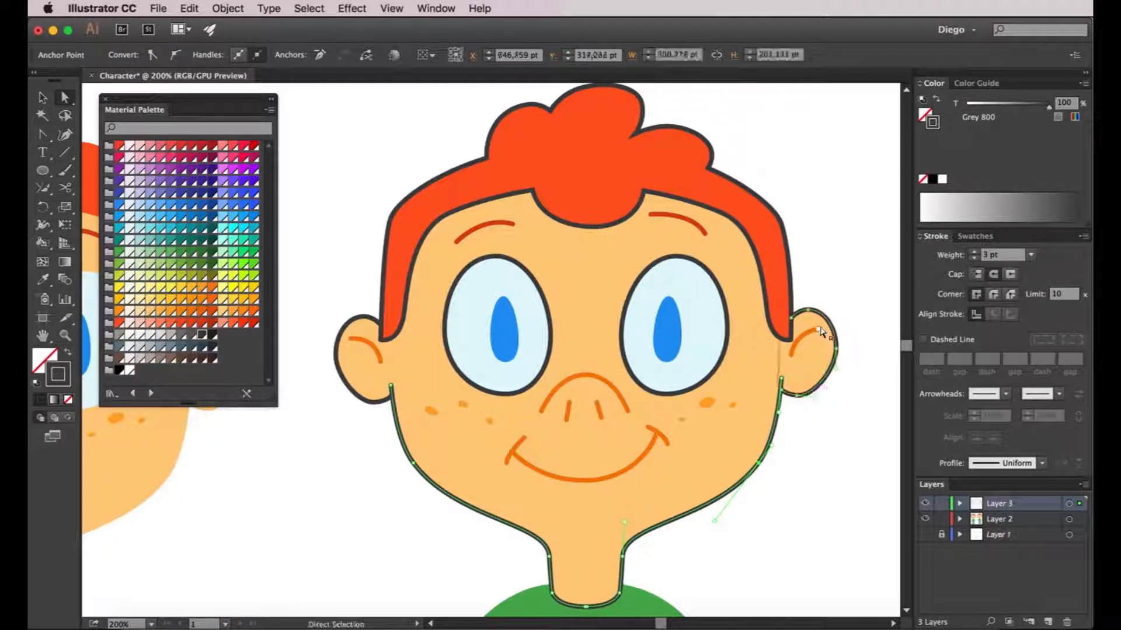
left_click(353, 397, "shift")
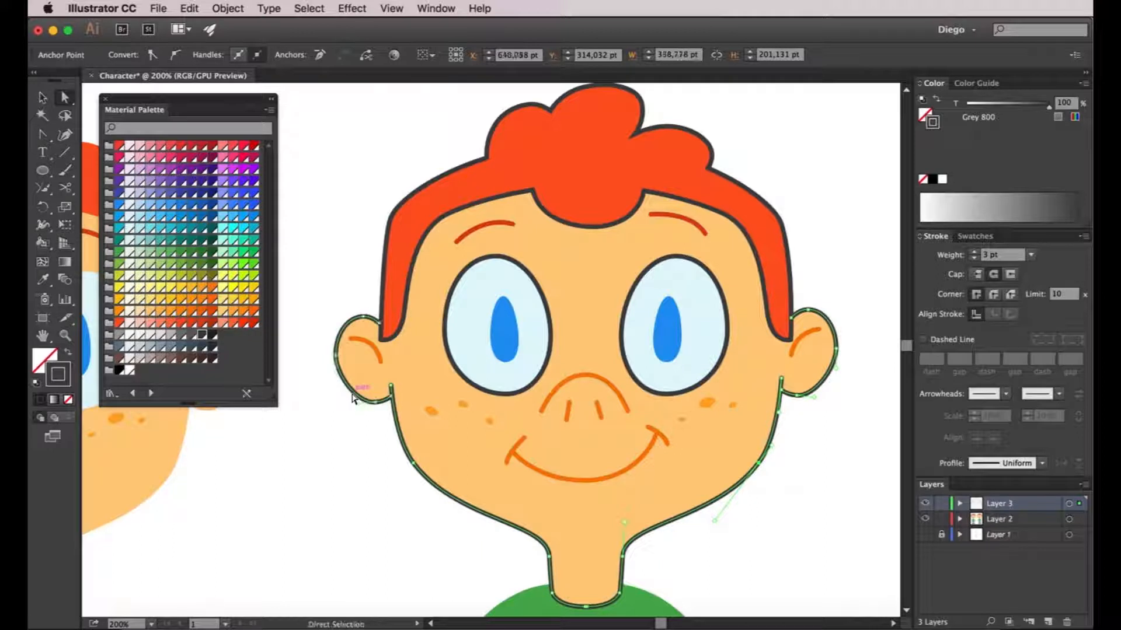
left_click(43, 279)
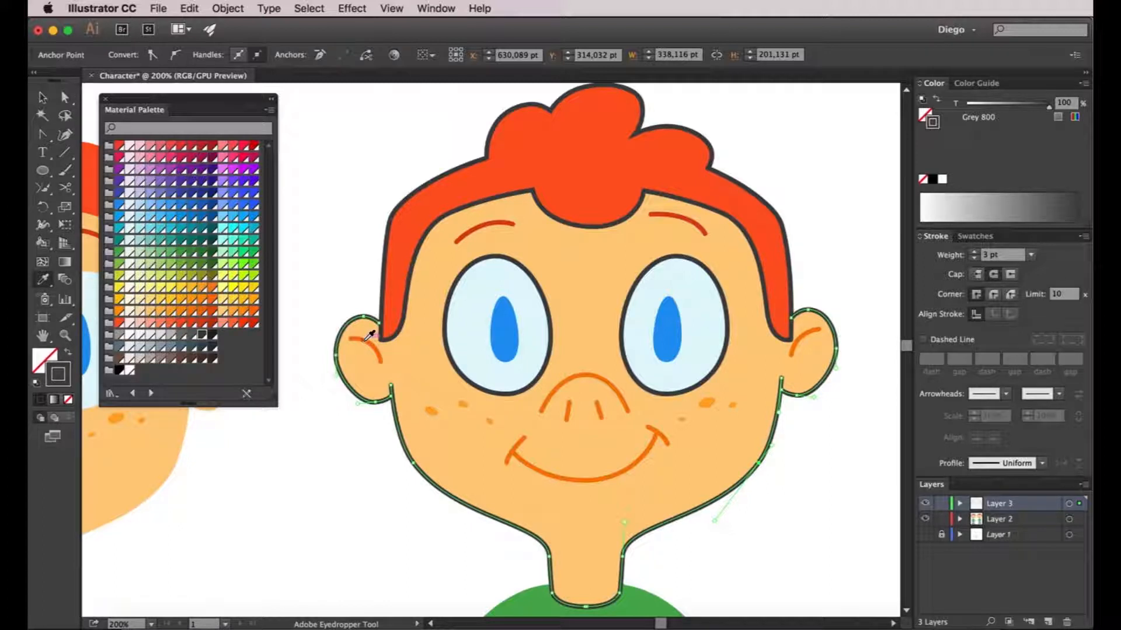
left_click(370, 335)
Apply the same orange to that boy's hair outline
left_click(386, 245, "super")
left_click(519, 119, "super")
left_click(734, 188, "super")
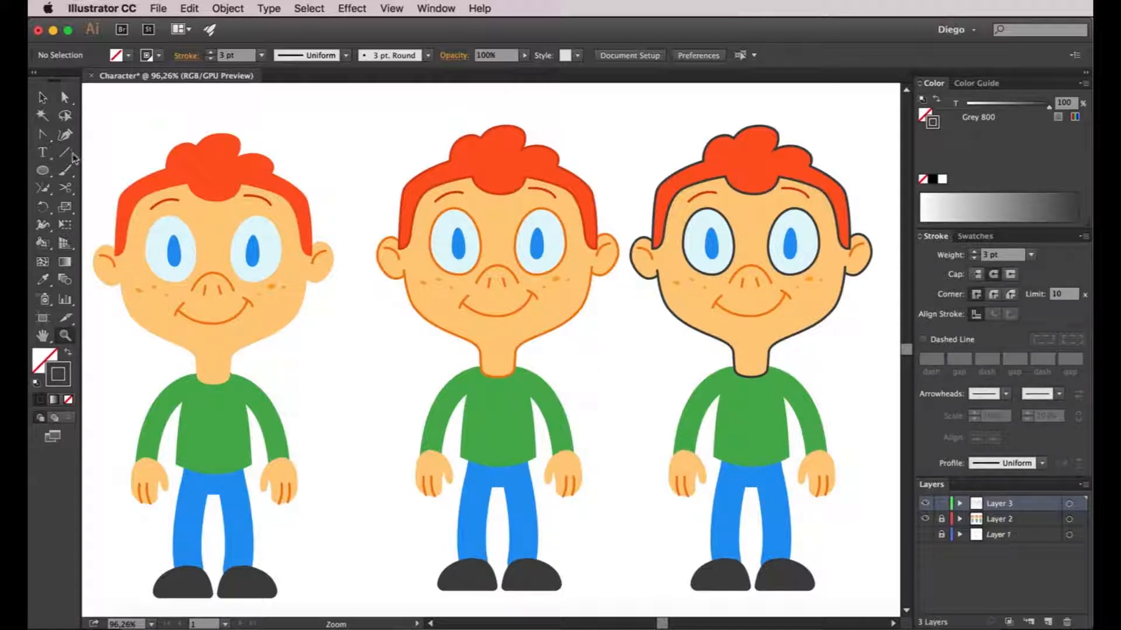
left_click(42, 97)
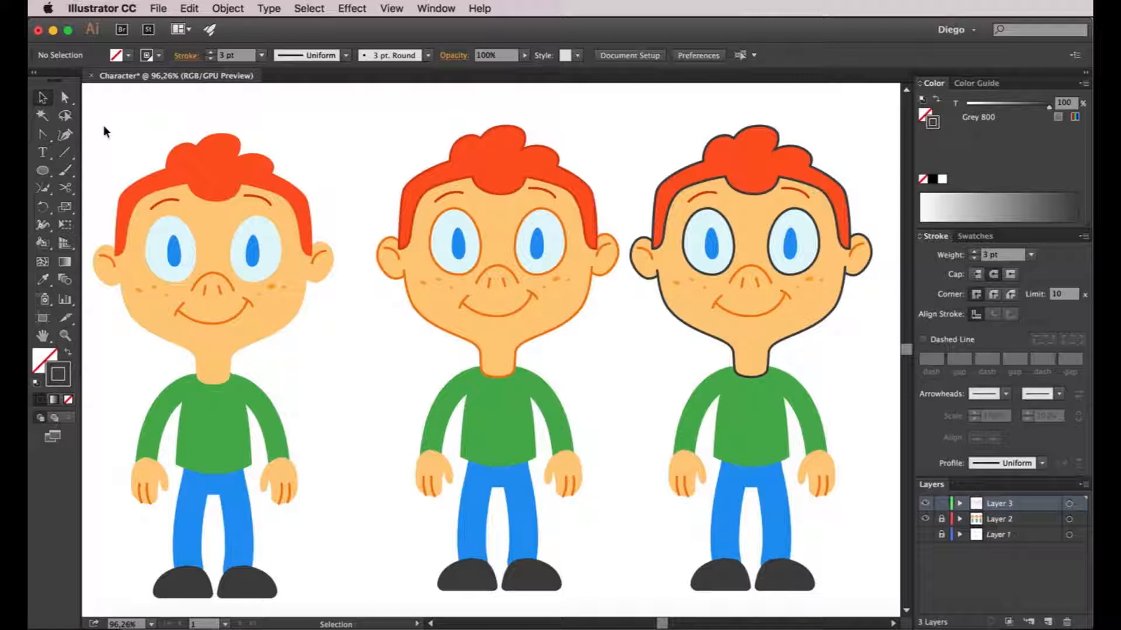